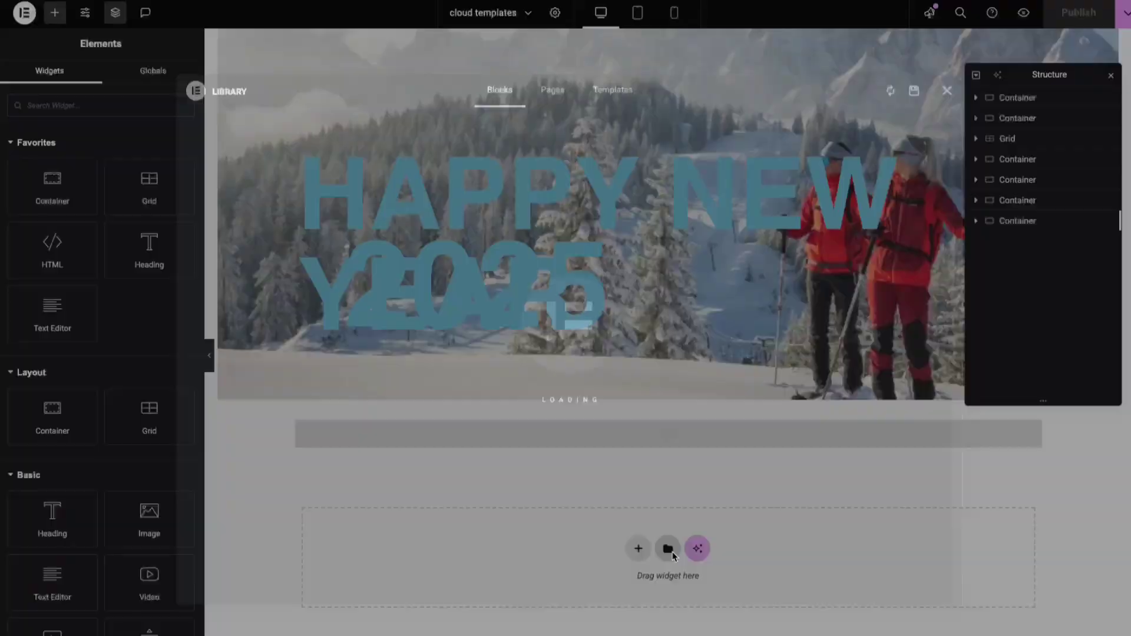
Step: Open the Library's Templates tab and switch between Site templates and Cloud templates with their folders
{"action": "left_click", "coordinate": [668, 546]}
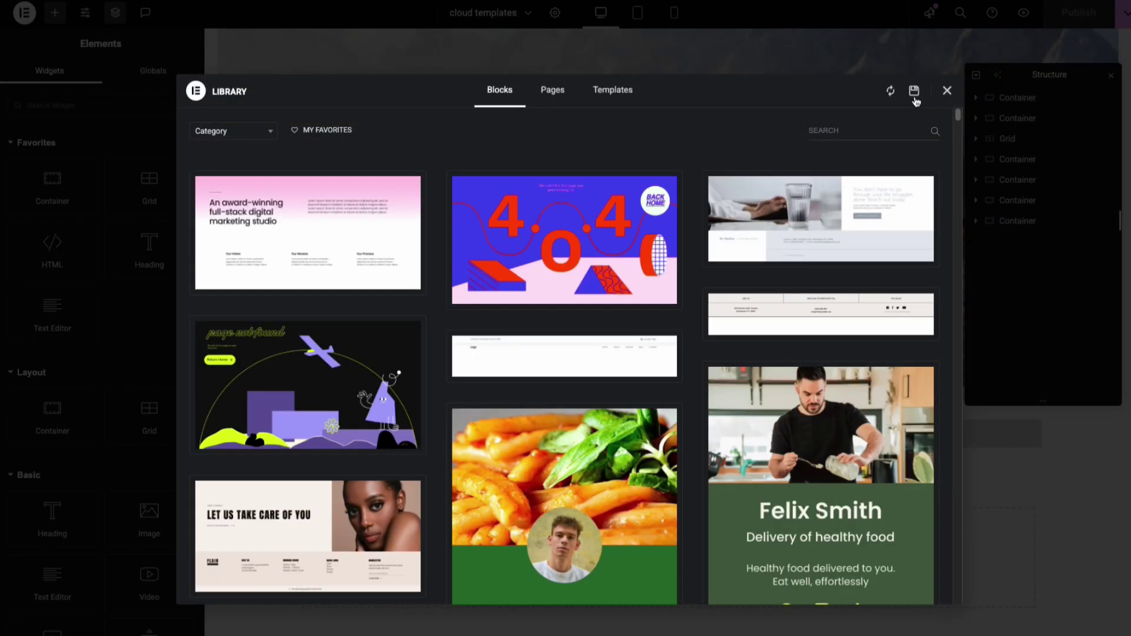
{"action": "left_click", "coordinate": [616, 94]}
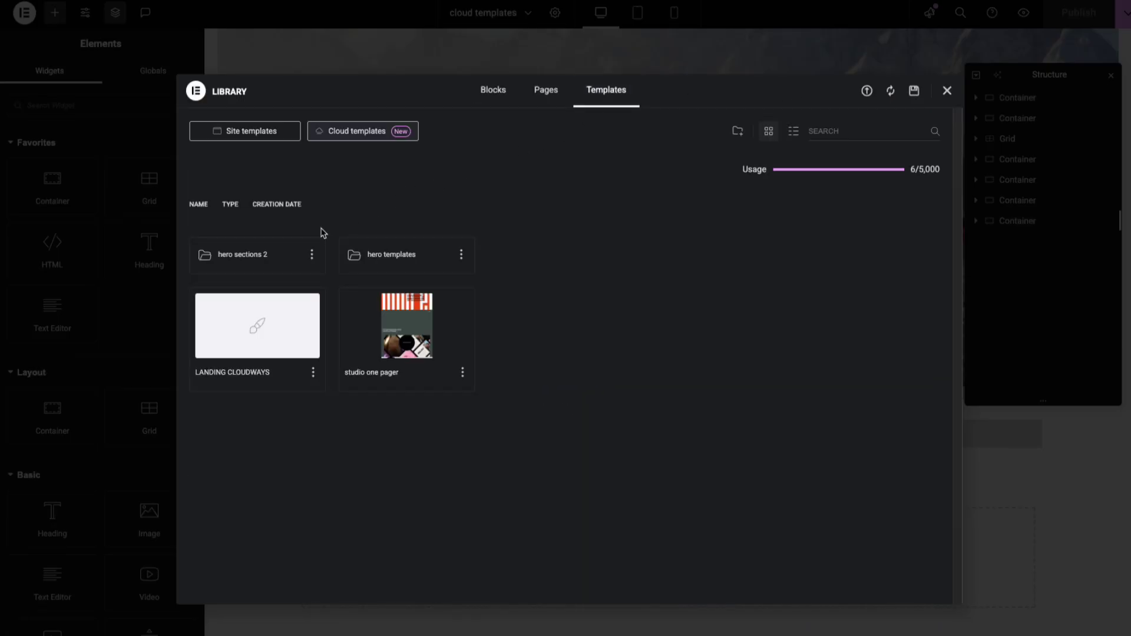
{"action": "left_click", "coordinate": [238, 138]}
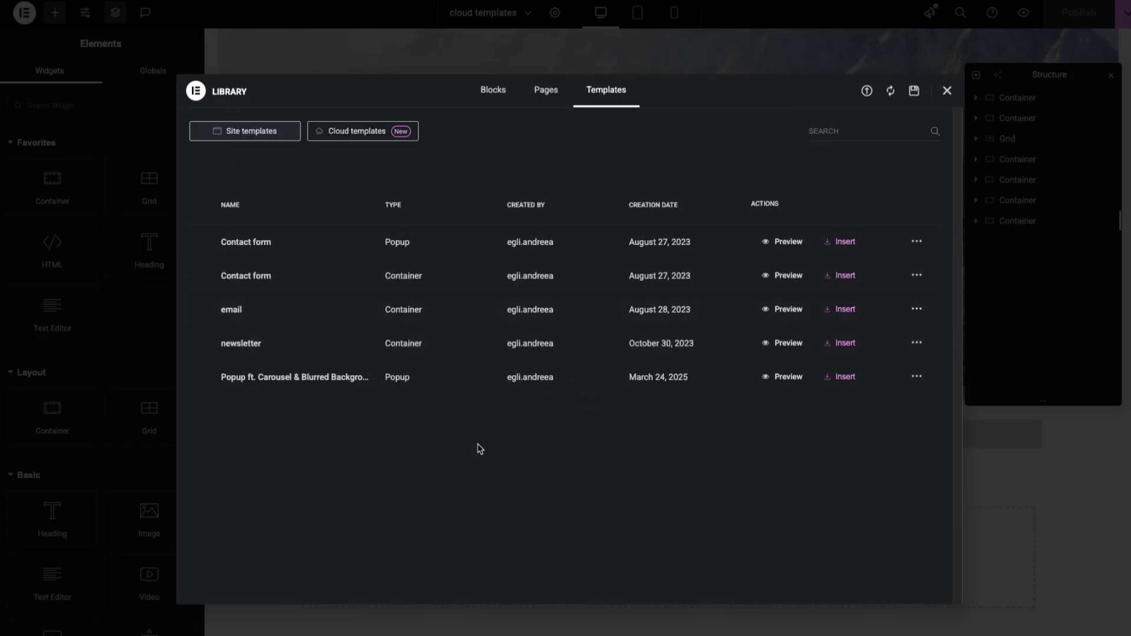
{"action": "left_click", "coordinate": [371, 131]}
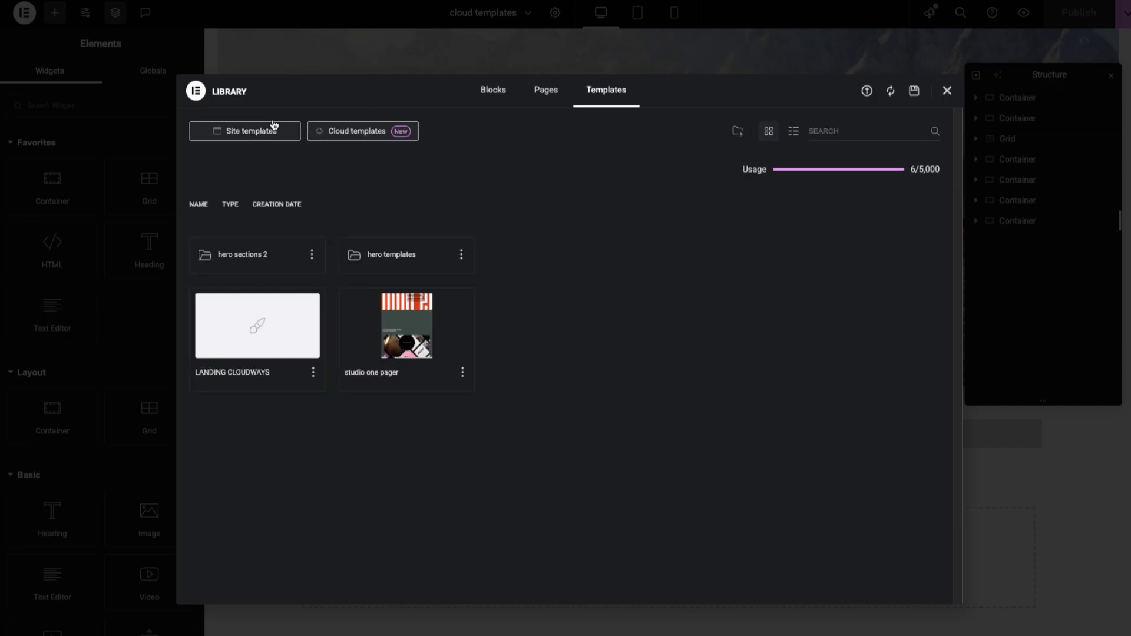
{"action": "left_click", "coordinate": [238, 135]}
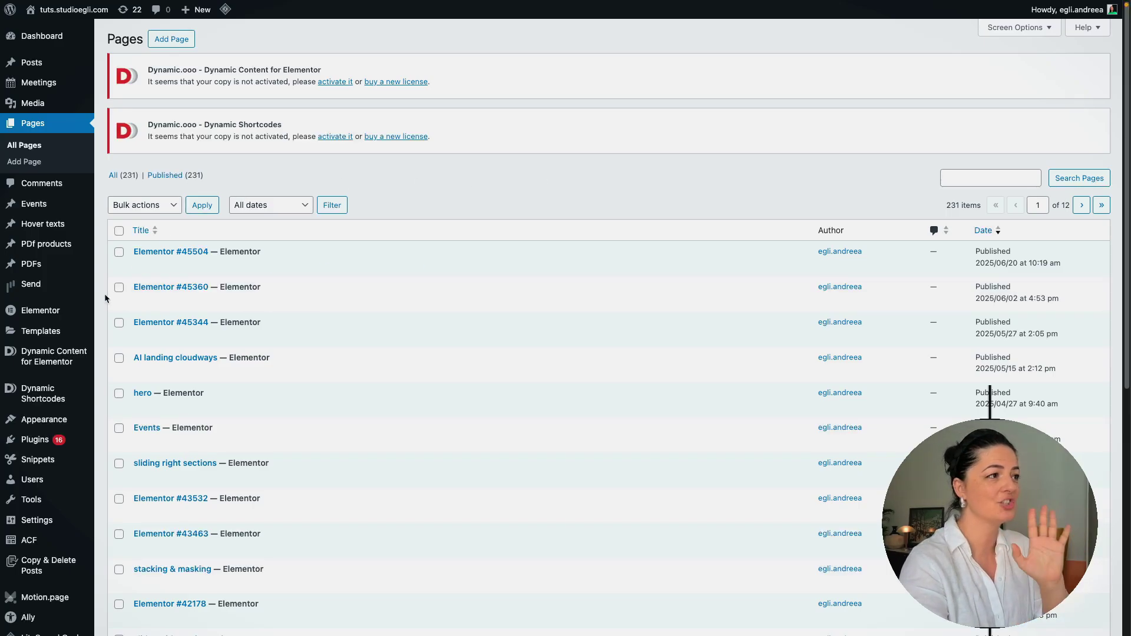
Step: Open 'Elementor #45504' from the Pages list with Edit with Elementor
{"action": "mouse_move", "coordinate": [56, 315]}
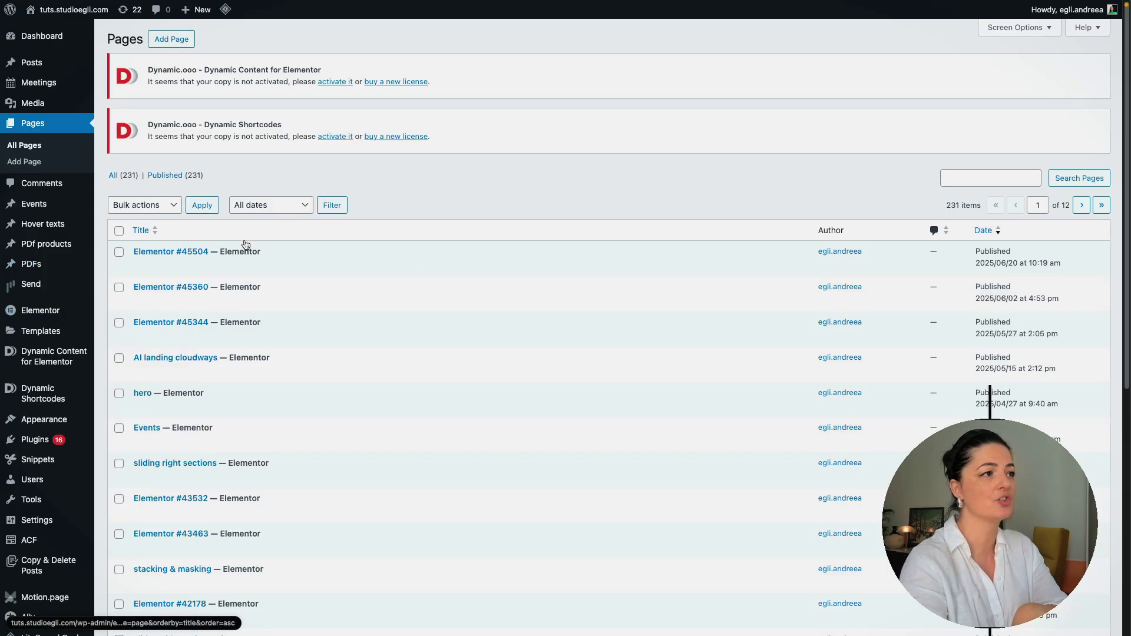
{"action": "mouse_move", "coordinate": [267, 266]}
{"action": "left_click", "coordinate": [394, 266]}
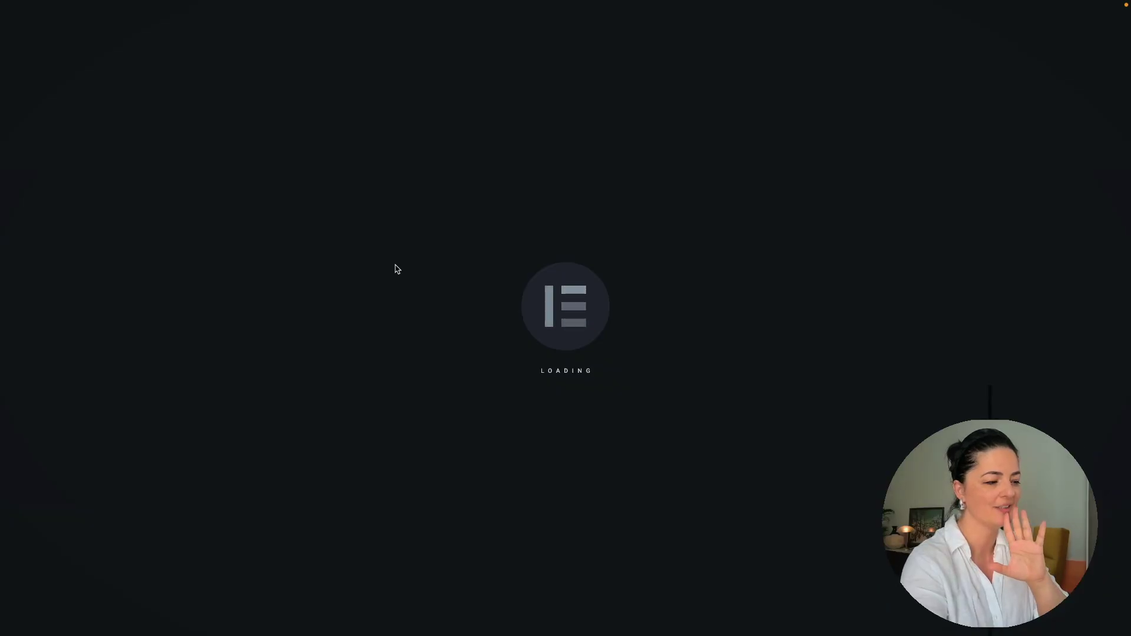
{"action": "scroll", "coordinate": [669, 501], "scroll_direction": "down", "scroll_amount": 10}
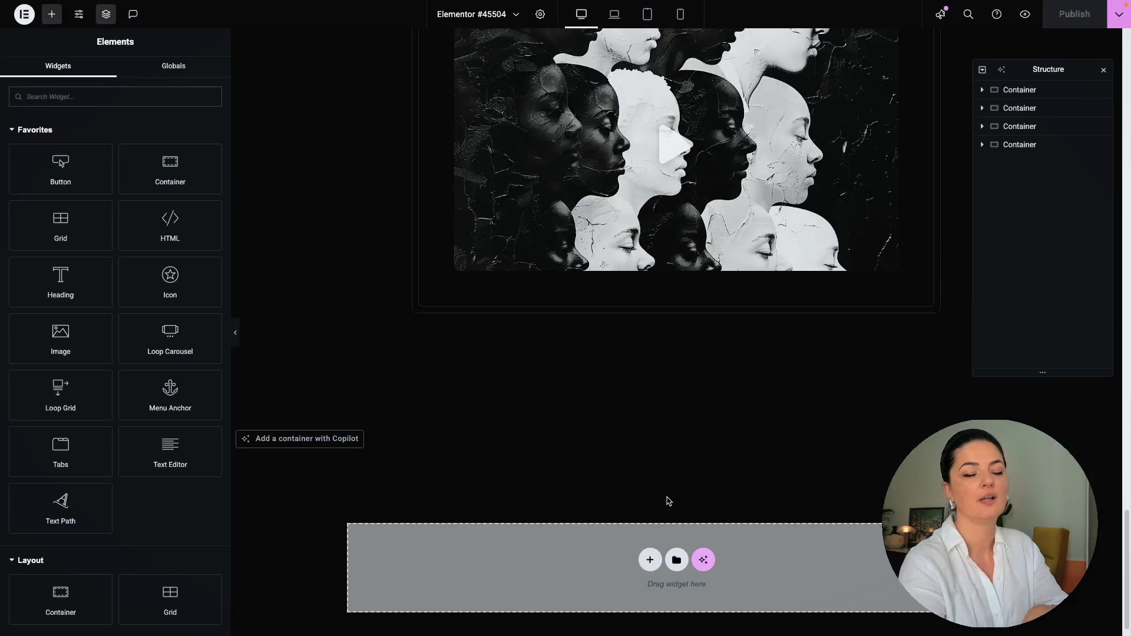
{"action": "left_click", "coordinate": [677, 570]}
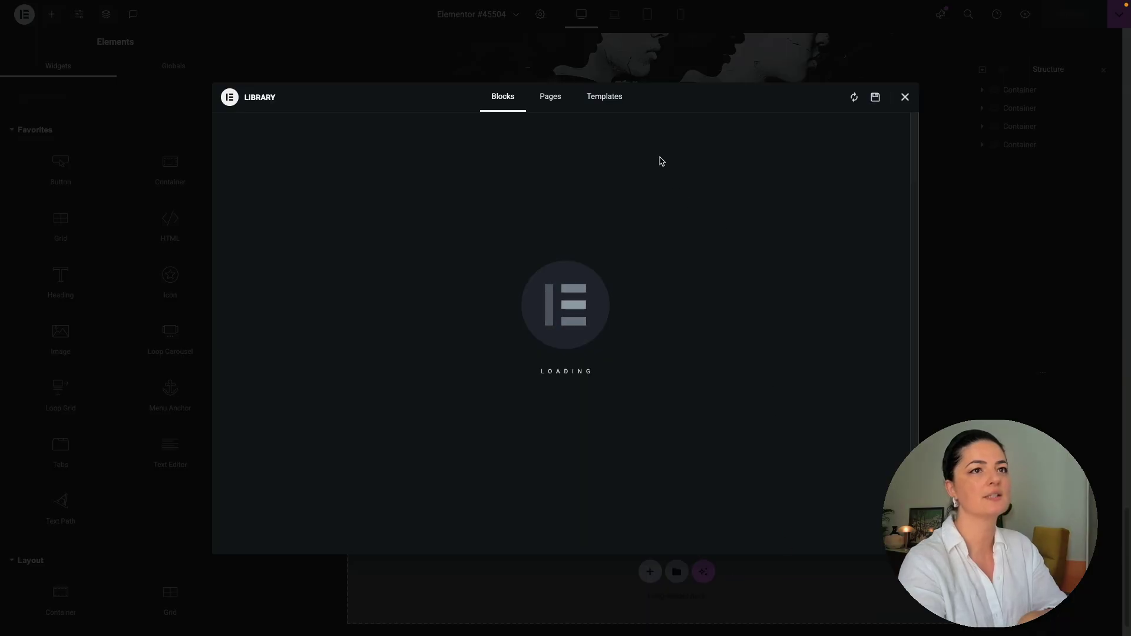
{"action": "left_click", "coordinate": [596, 101]}
{"action": "left_click", "coordinate": [269, 135]}
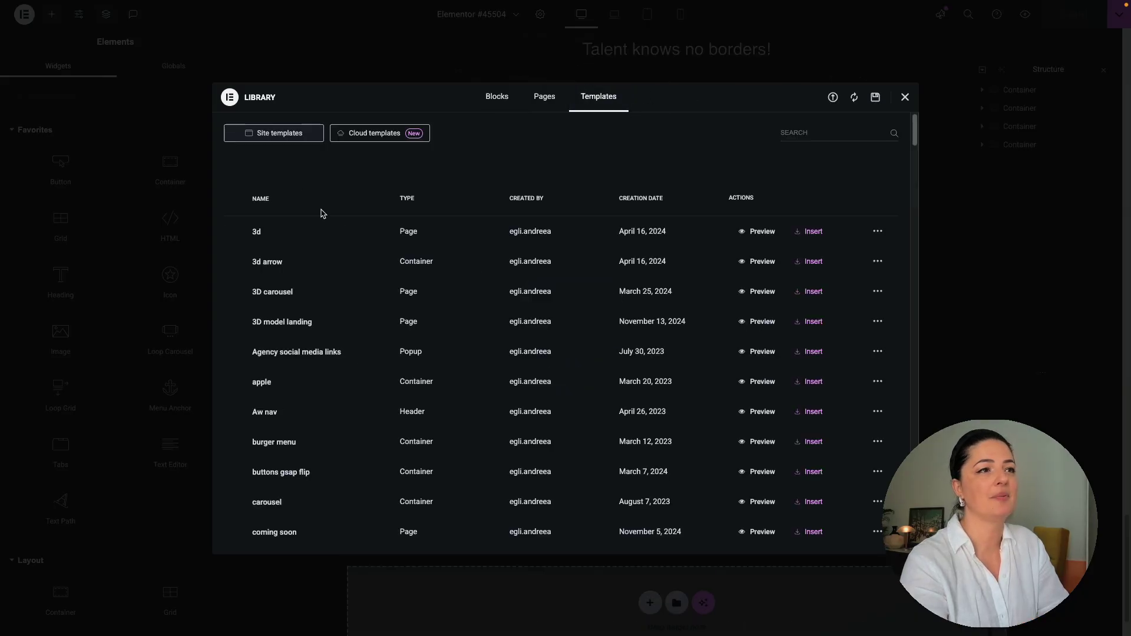
{"action": "scroll", "coordinate": [677, 380], "scroll_direction": "down", "scroll_amount": 15}
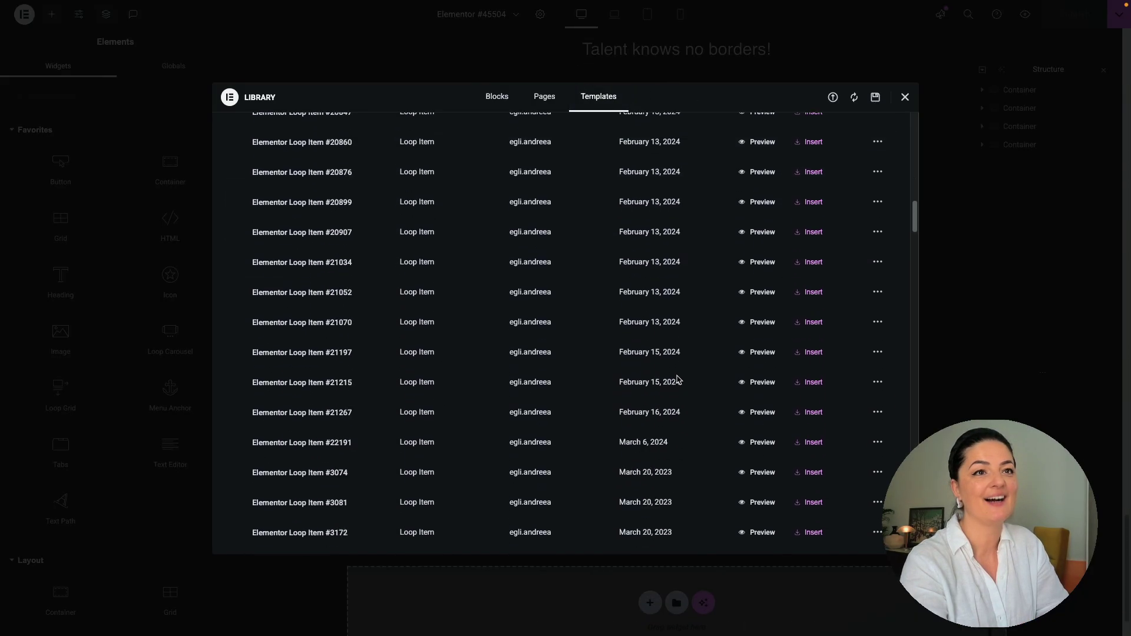
{"action": "scroll", "coordinate": [678, 382], "scroll_direction": "down", "scroll_amount": 15}
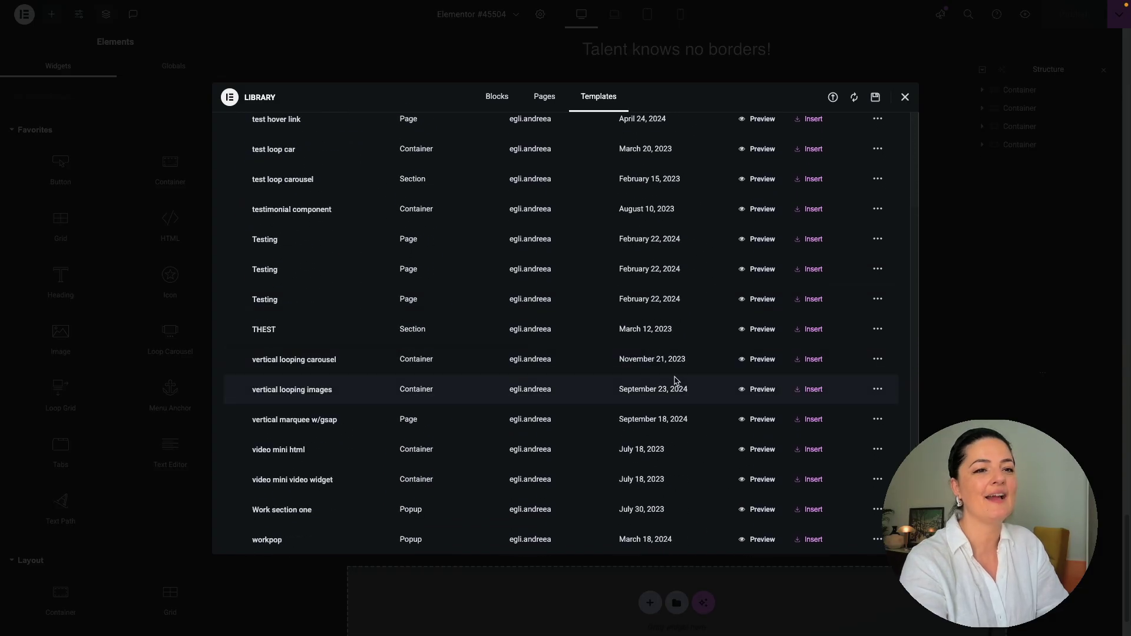
{"action": "scroll", "coordinate": [676, 380], "scroll_direction": "up", "scroll_amount": 20}
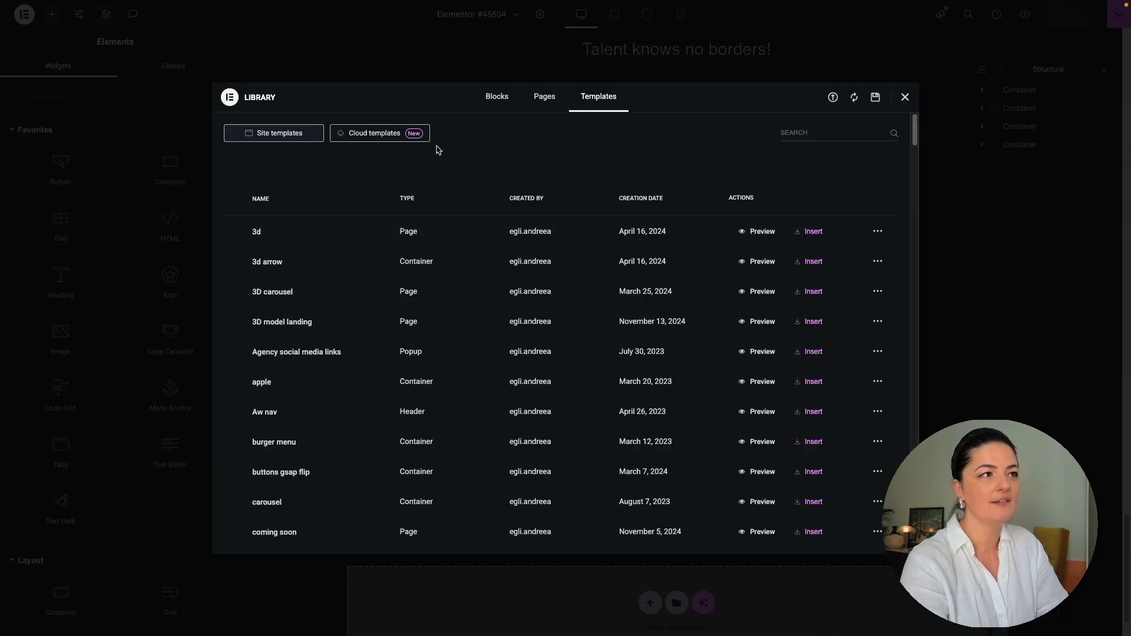
{"action": "left_click", "coordinate": [375, 135]}
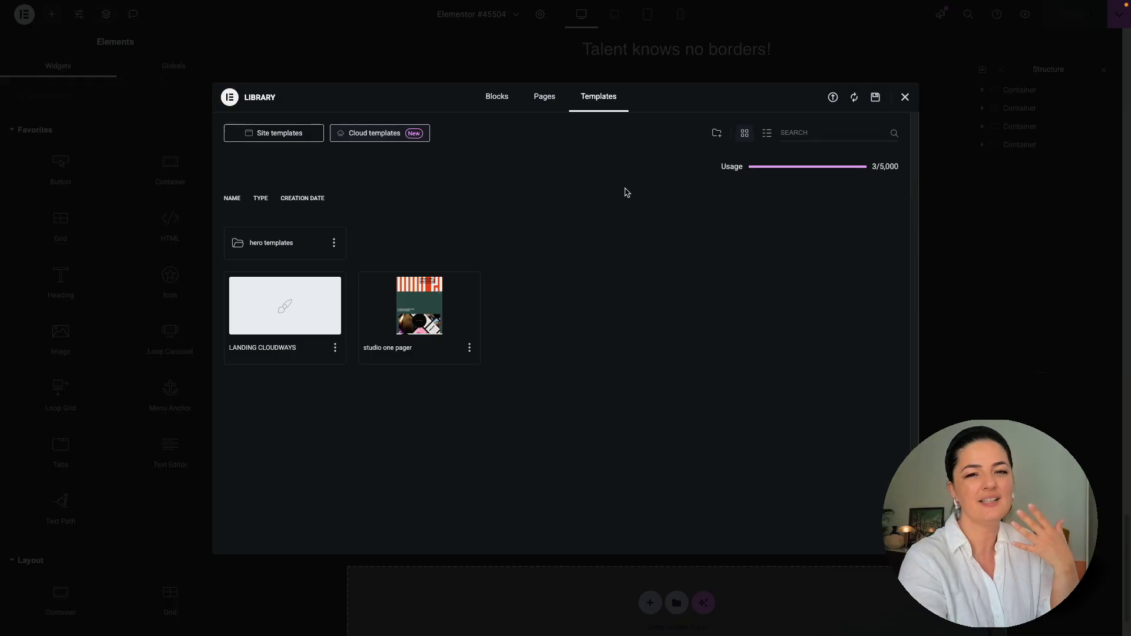
{"action": "left_click", "coordinate": [904, 96]}
Step: Exit to WordPress, preview the hero page live, then open hero in the Elementor editor
{"action": "scroll", "coordinate": [456, 312], "scroll_direction": "up", "scroll_amount": 4}
{"action": "left_click", "coordinate": [24, 14]}
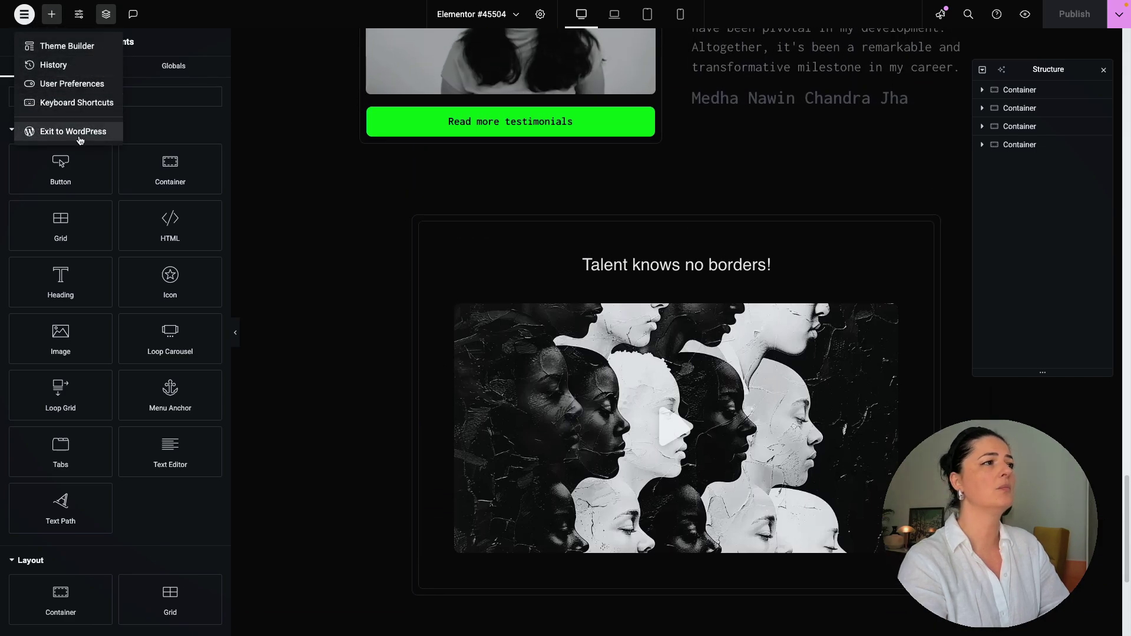
{"action": "left_click", "coordinate": [79, 133]}
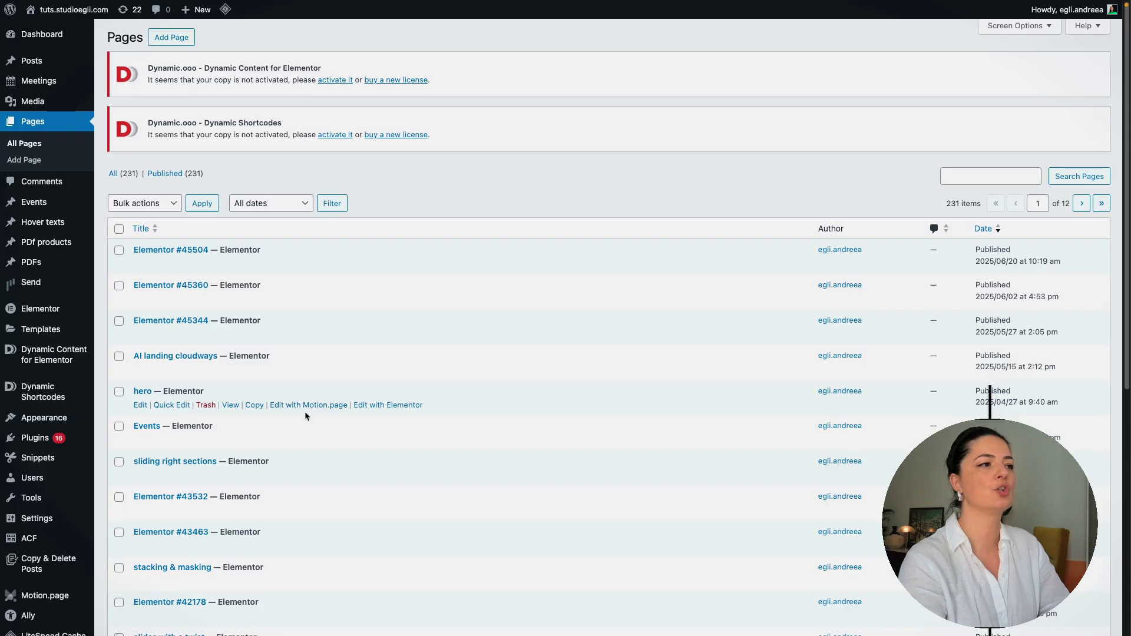
{"action": "left_click", "coordinate": [230, 405]}
{"action": "scroll", "coordinate": [268, 411], "scroll_direction": "down", "scroll_amount": 3}
{"action": "scroll", "coordinate": [268, 411], "scroll_direction": "down", "scroll_amount": 3}
{"action": "scroll", "coordinate": [268, 411], "scroll_direction": "up", "scroll_amount": 6}
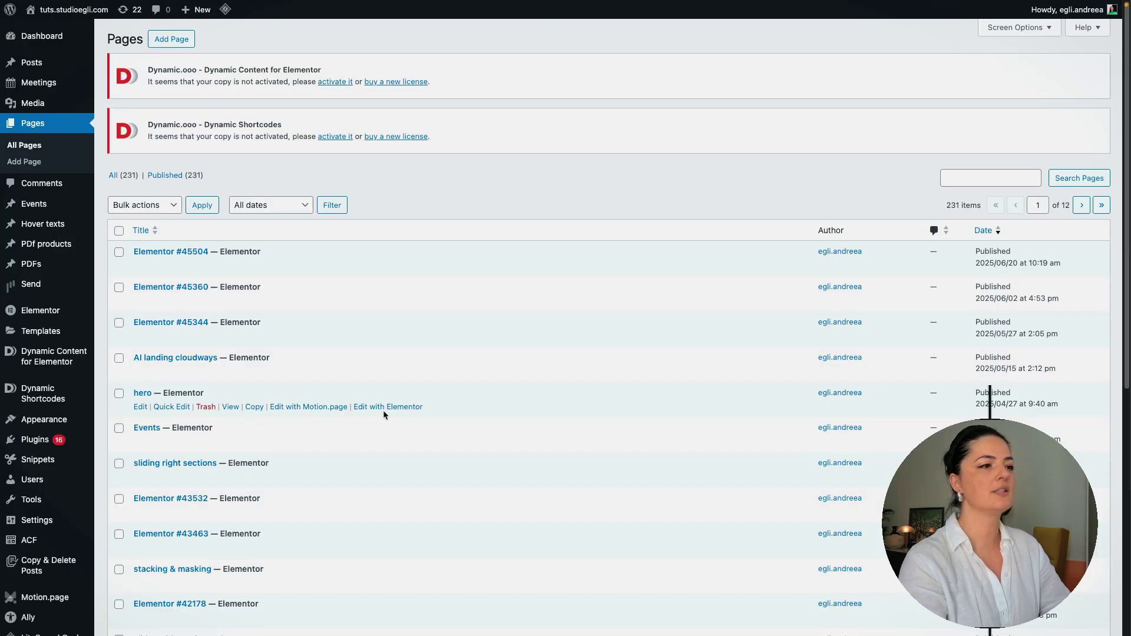
{"action": "left_click", "coordinate": [384, 409]}
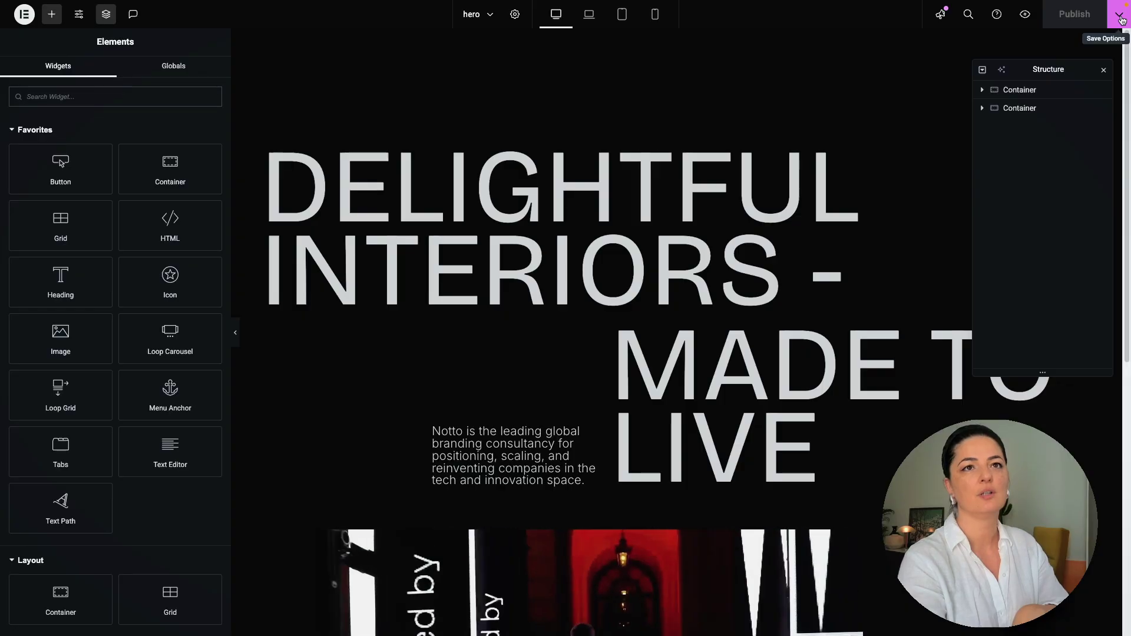
Step: Save the page as a template named 'hero sections two' with Site Templates unchecked
{"action": "left_click", "coordinate": [1120, 18]}
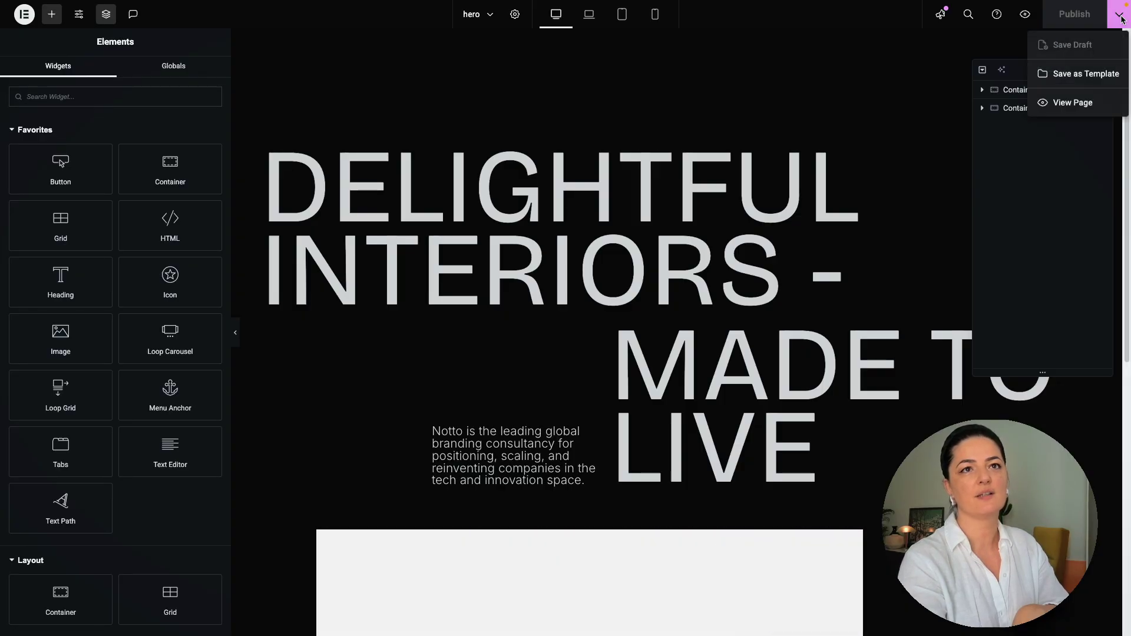
{"action": "left_click", "coordinate": [1087, 75]}
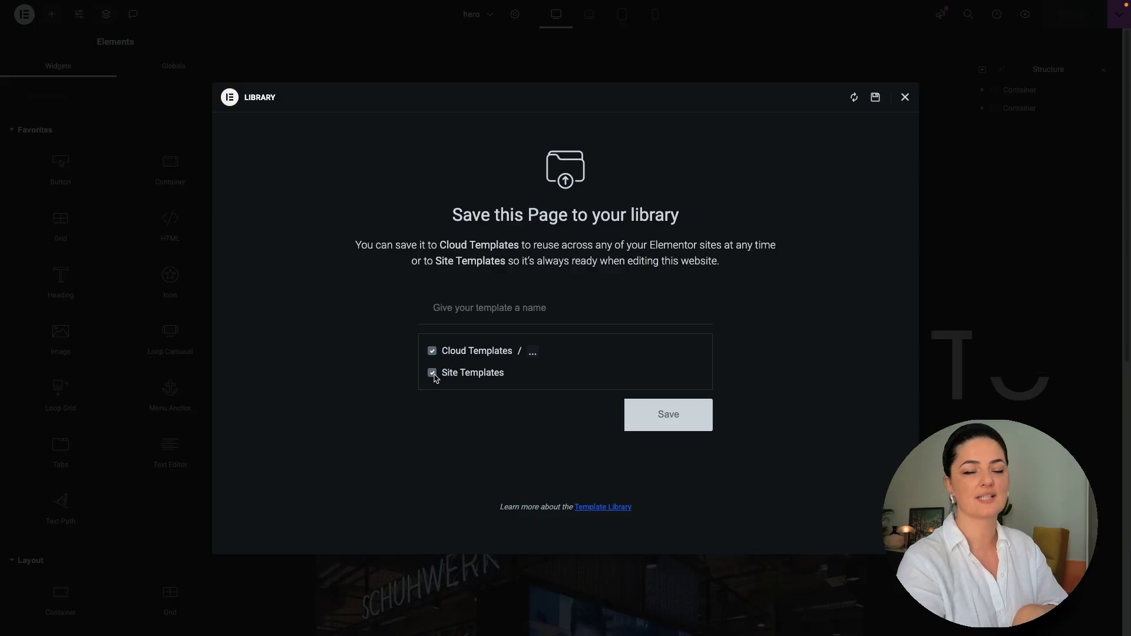
{"action": "left_click", "coordinate": [433, 374]}
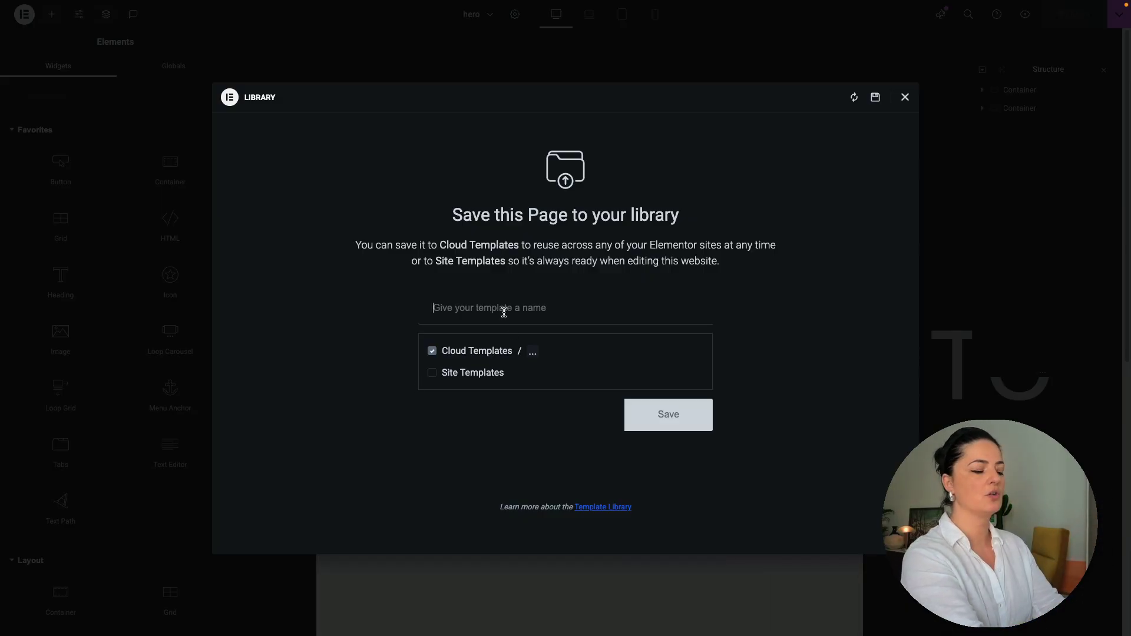
{"action": "type", "text": "ero sec"}
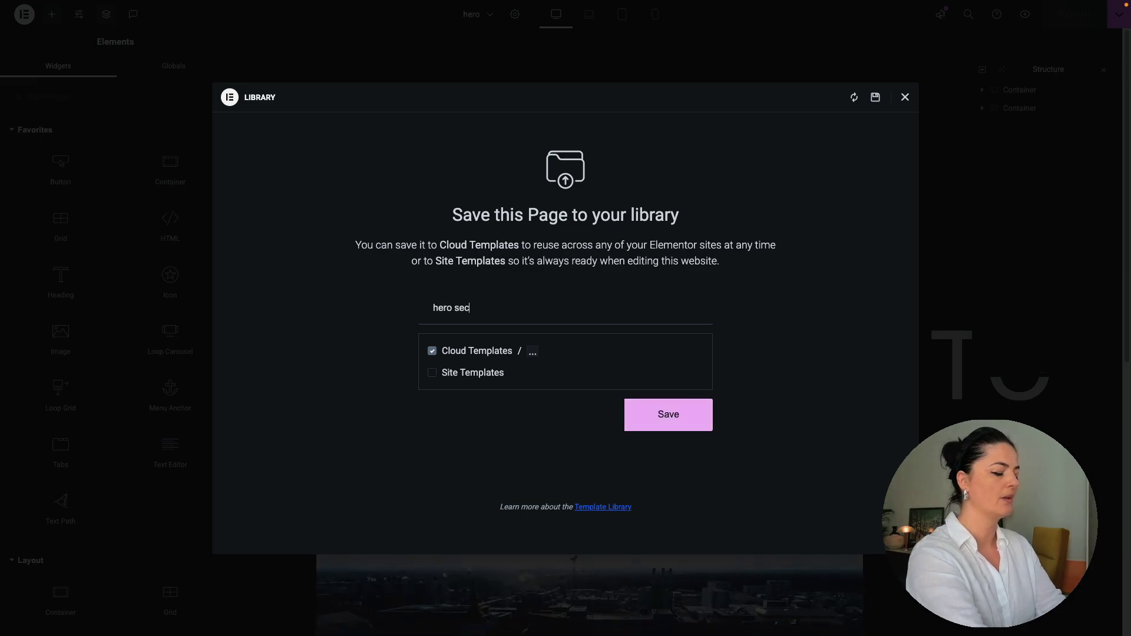
{"action": "type", "text": "tions"}
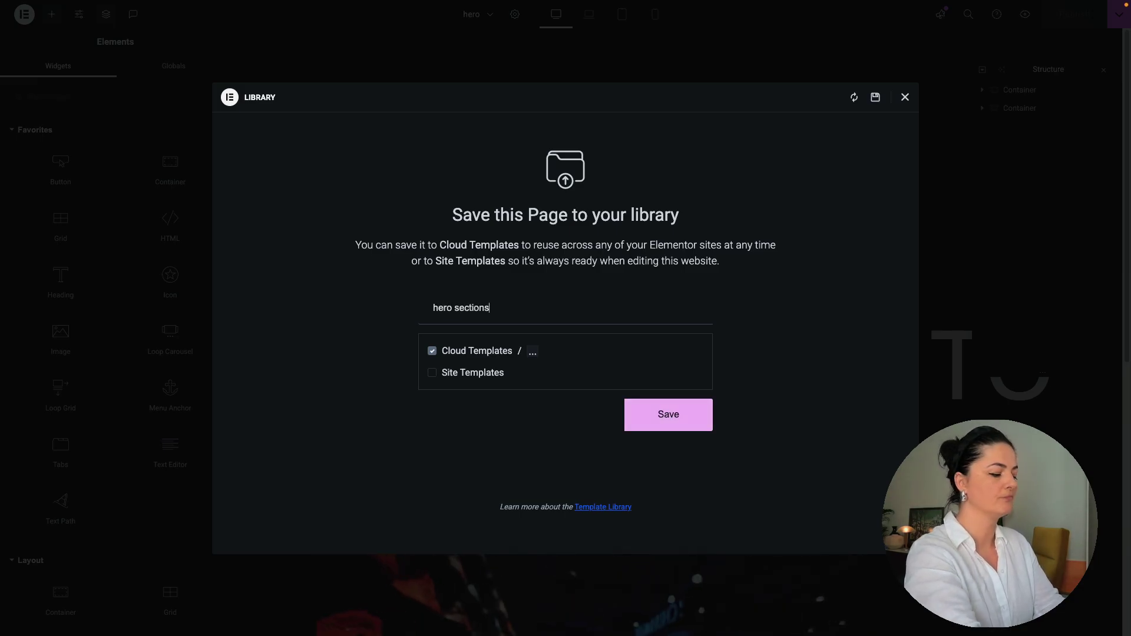
{"action": "type", "text": " two"}
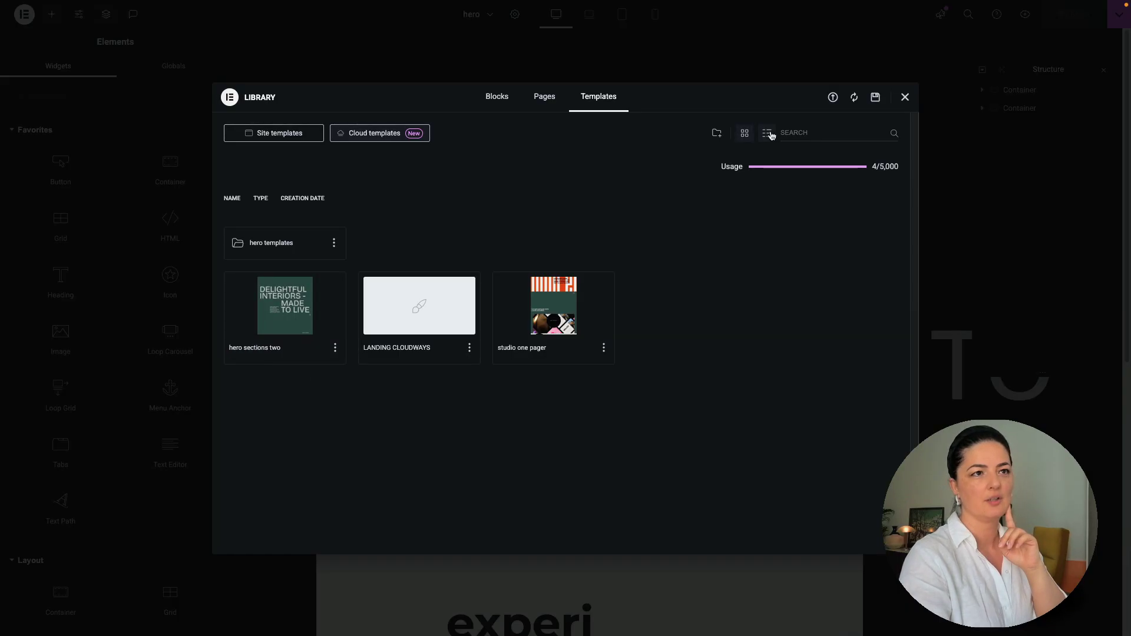
Step: Toggle the cloud templates between list and thumbnail views, then start a new cloud folder
{"action": "mouse_move", "coordinate": [418, 293]}
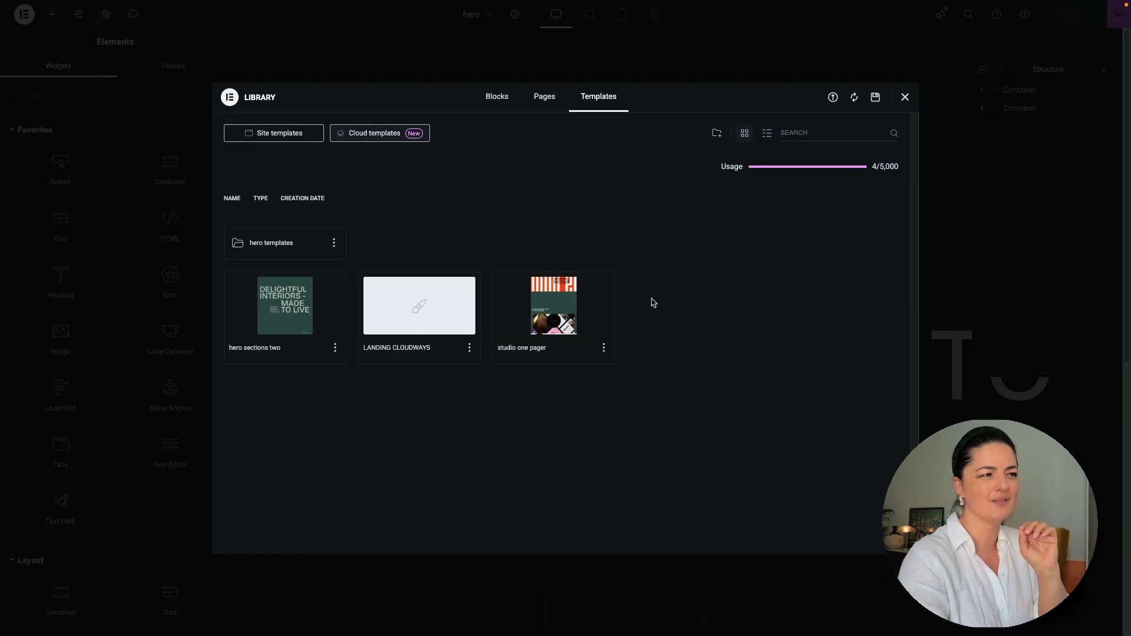
{"action": "left_click", "coordinate": [767, 136]}
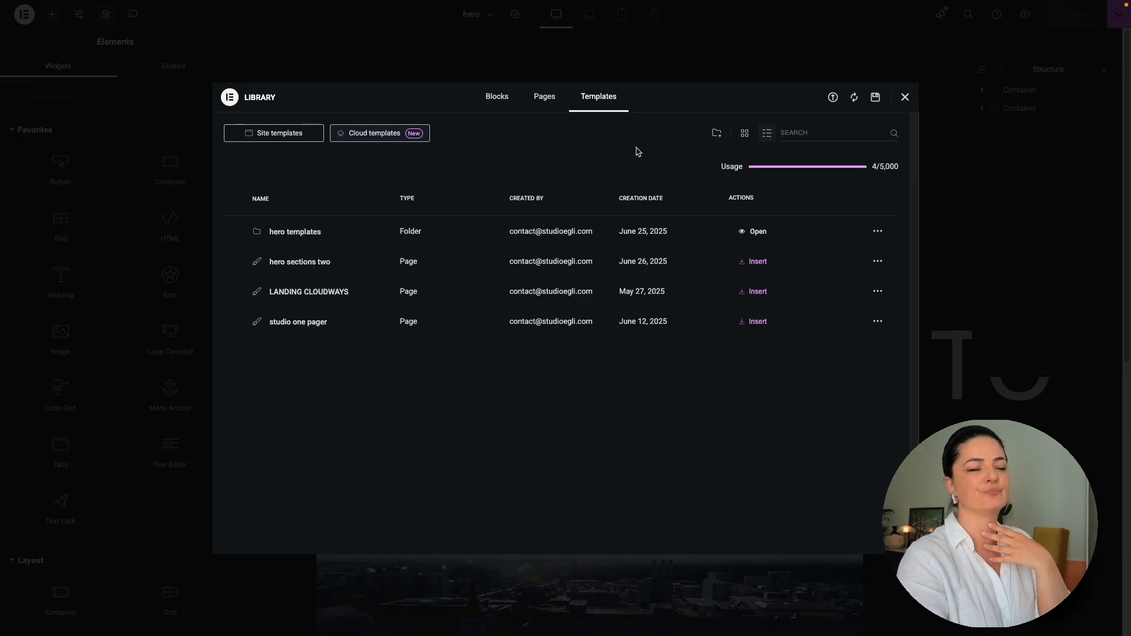
{"action": "left_click", "coordinate": [744, 136]}
{"action": "mouse_move", "coordinate": [443, 327]}
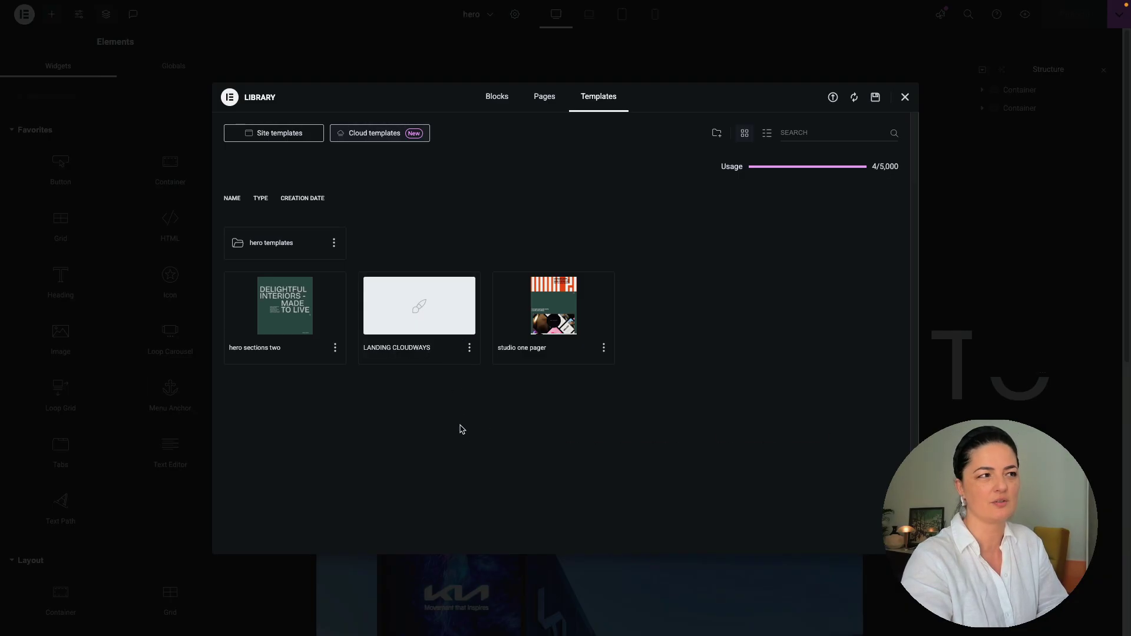
{"action": "mouse_move", "coordinate": [289, 316]}
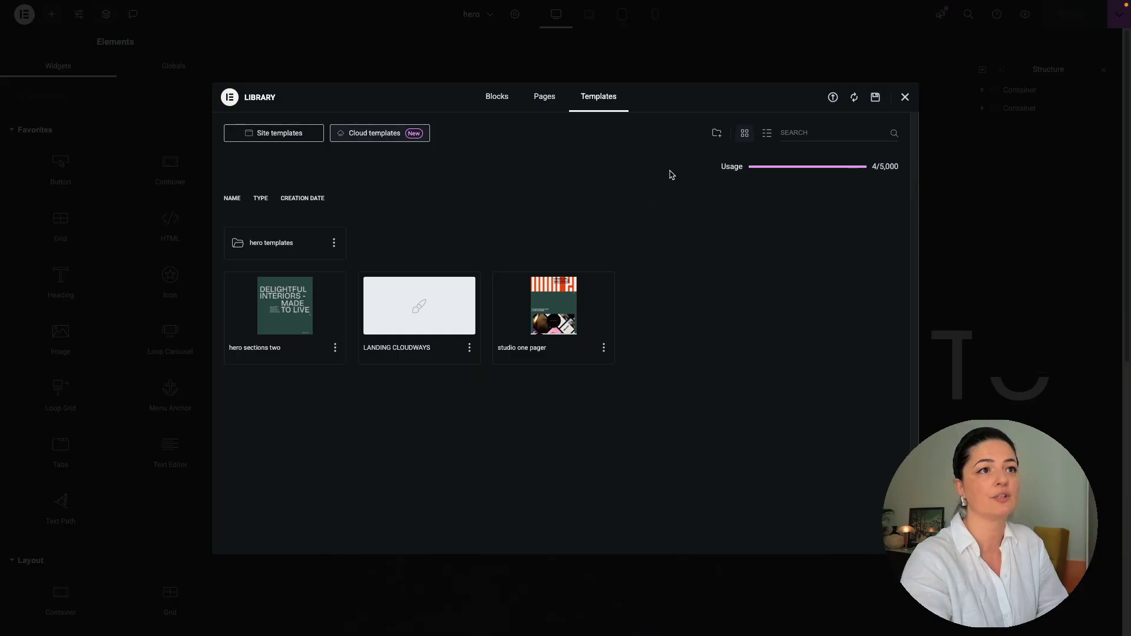
{"action": "left_click", "coordinate": [717, 134]}
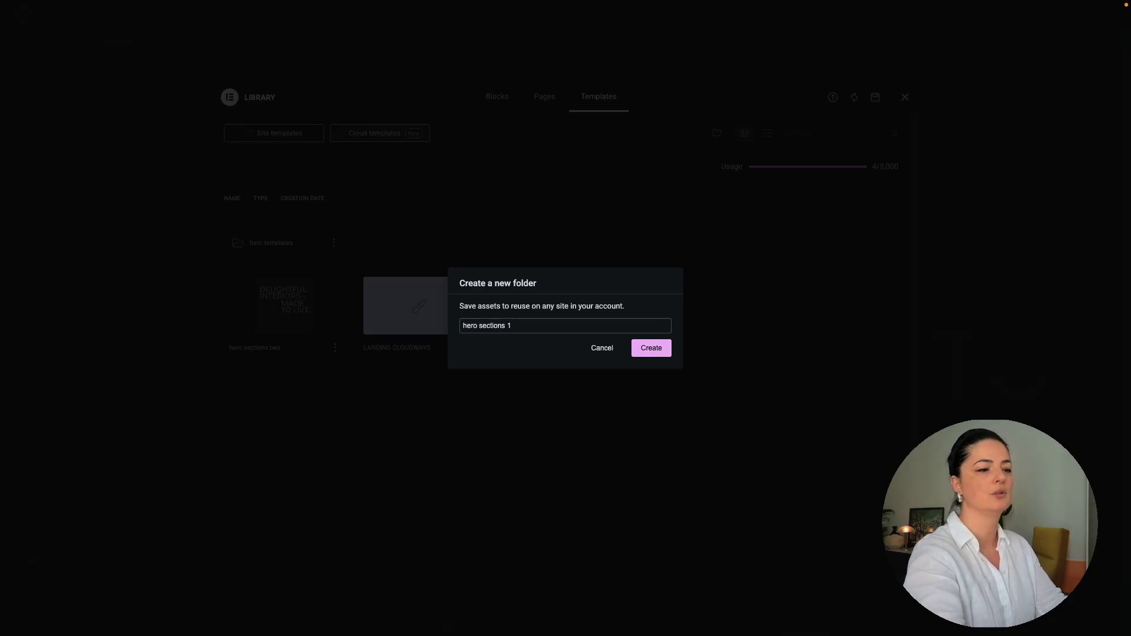
Step: Create the 'hero sections 2' folder and bring up the 'hero sections two' template's options
{"action": "left_click", "coordinate": [651, 348]}
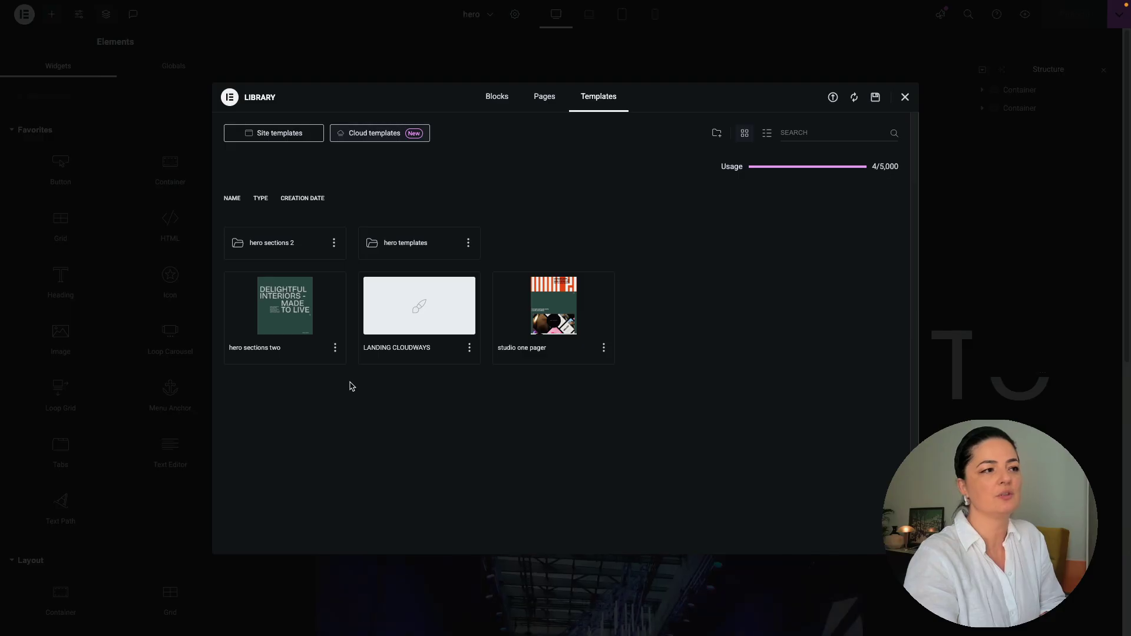
{"action": "left_click", "coordinate": [335, 348]}
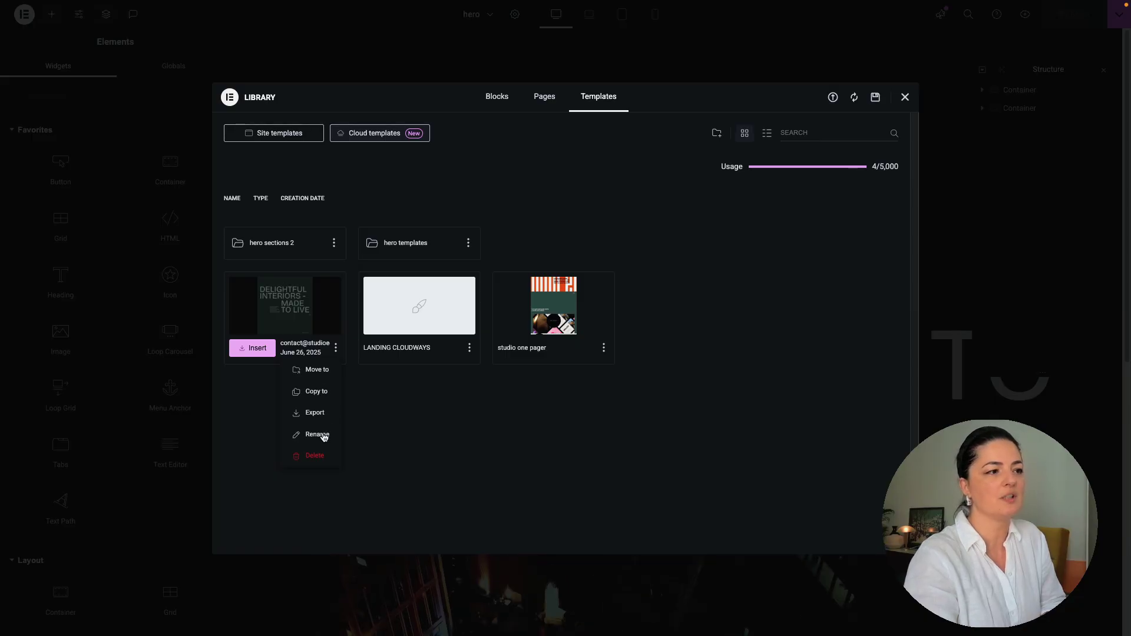
Step: Move 'hero sections two' into the Cloud Templates folder 'hero sections 2' and open that folder
{"action": "left_click", "coordinate": [316, 370]}
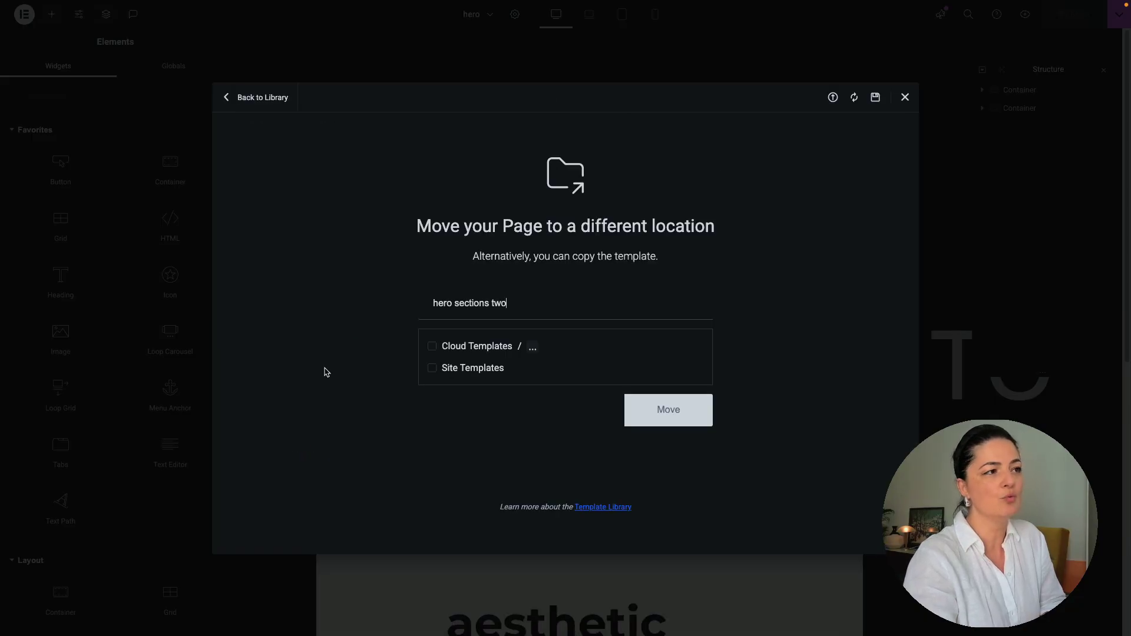
{"action": "left_click", "coordinate": [432, 347]}
{"action": "left_click", "coordinate": [533, 350]}
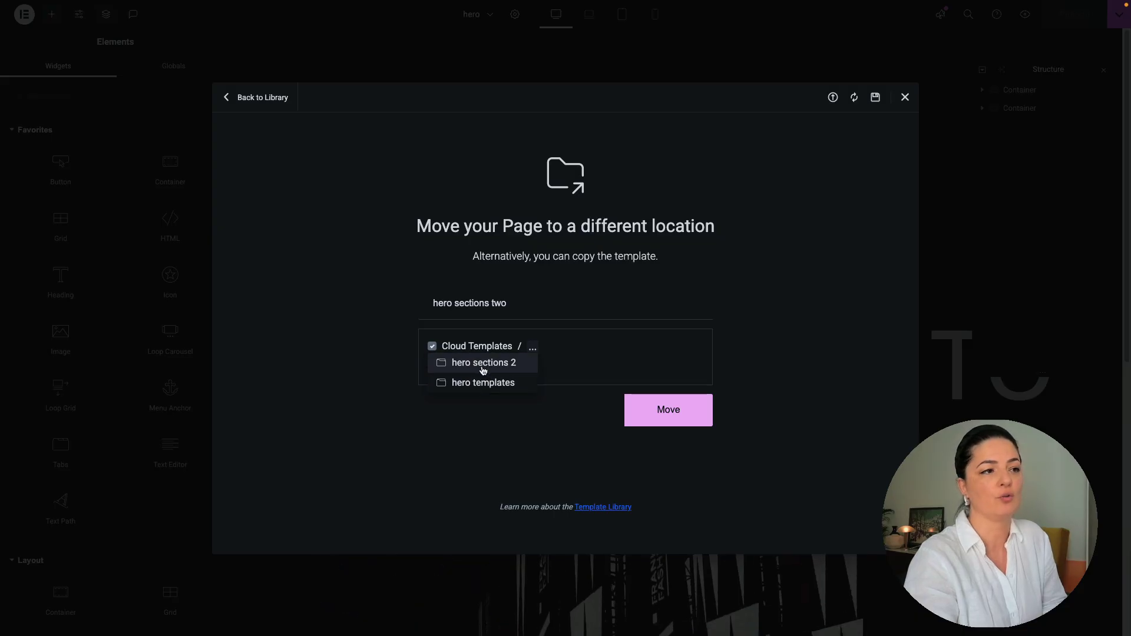
{"action": "left_click", "coordinate": [483, 363]}
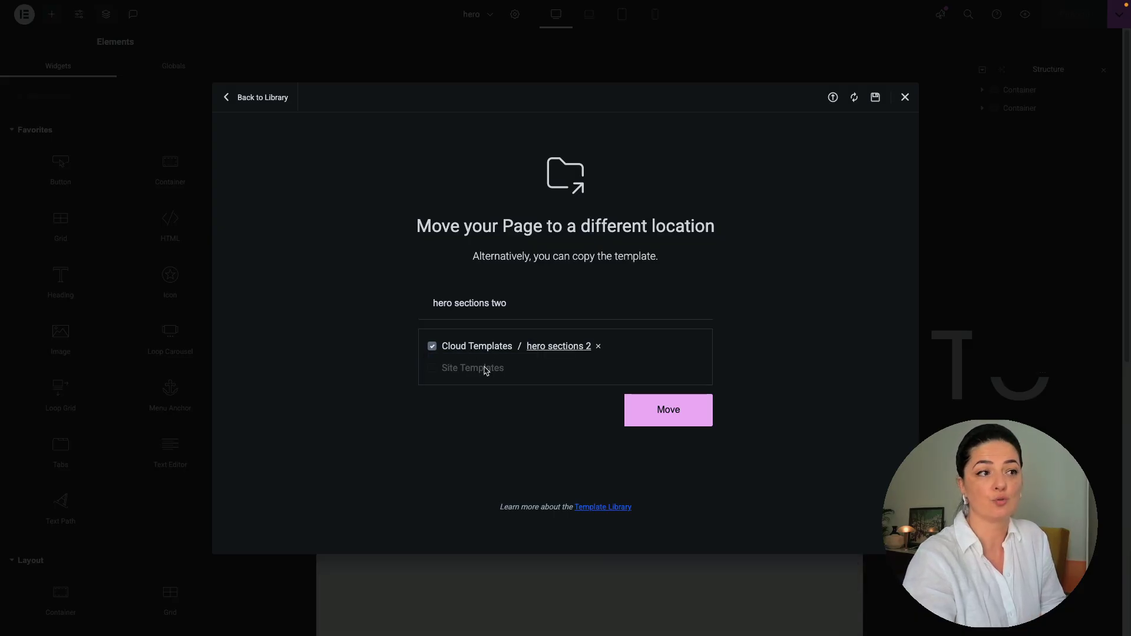
{"action": "left_click", "coordinate": [661, 418]}
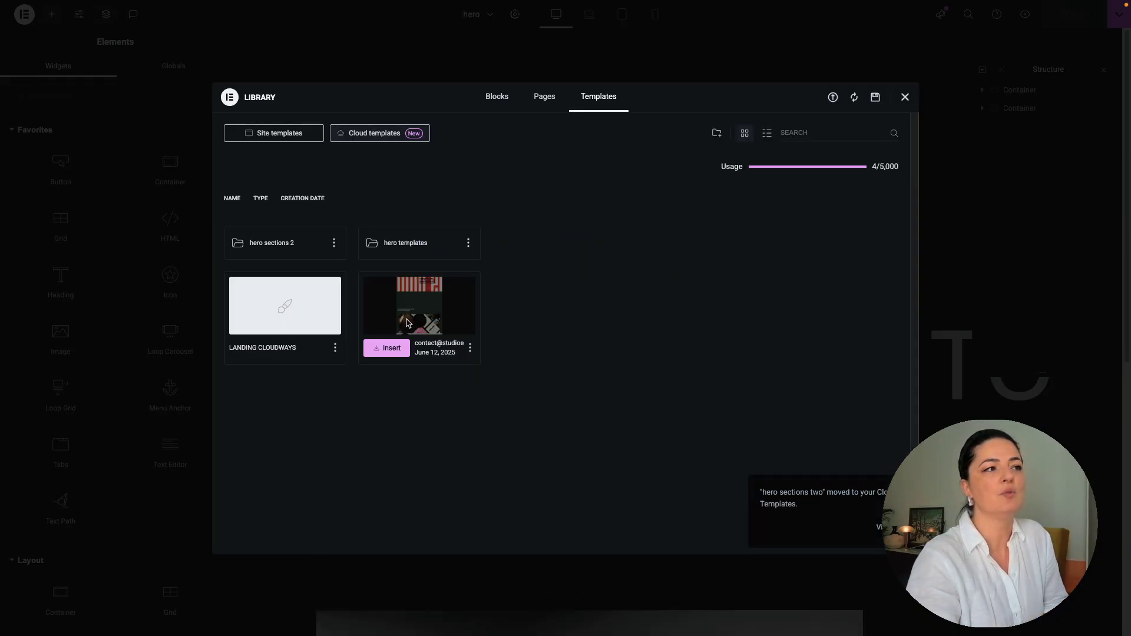
{"action": "left_click", "coordinate": [292, 247]}
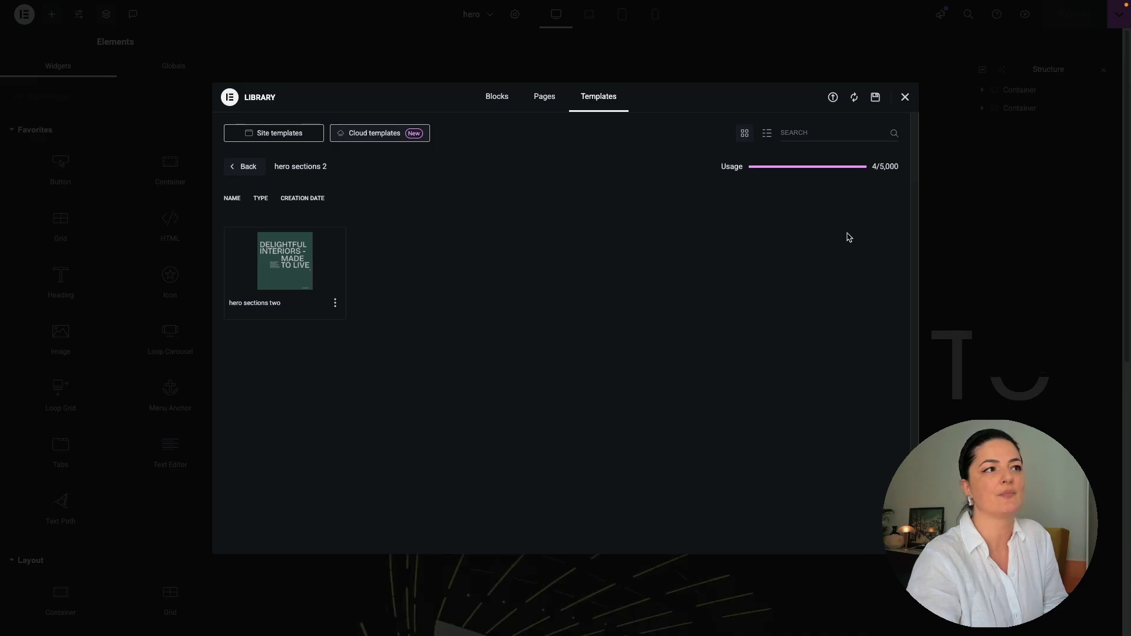
Step: Close the Library, return to the Pages list, and view 'GSAP – Scroll cards' live
{"action": "left_click", "coordinate": [904, 96]}
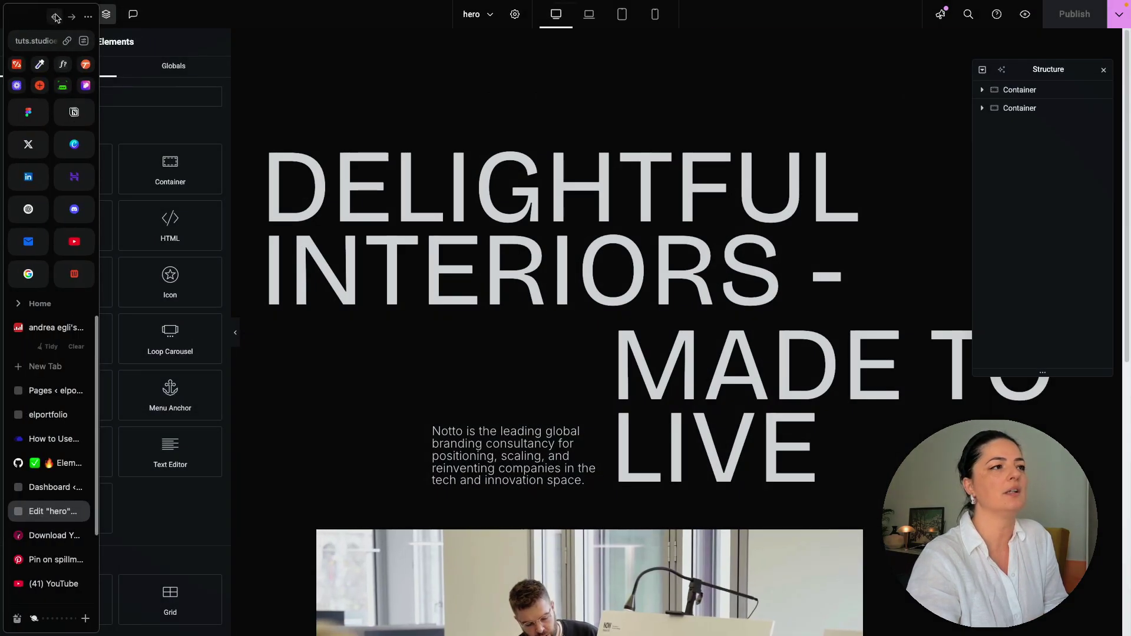
{"action": "left_click", "coordinate": [55, 17]}
{"action": "scroll", "coordinate": [346, 409], "scroll_direction": "down", "scroll_amount": 7}
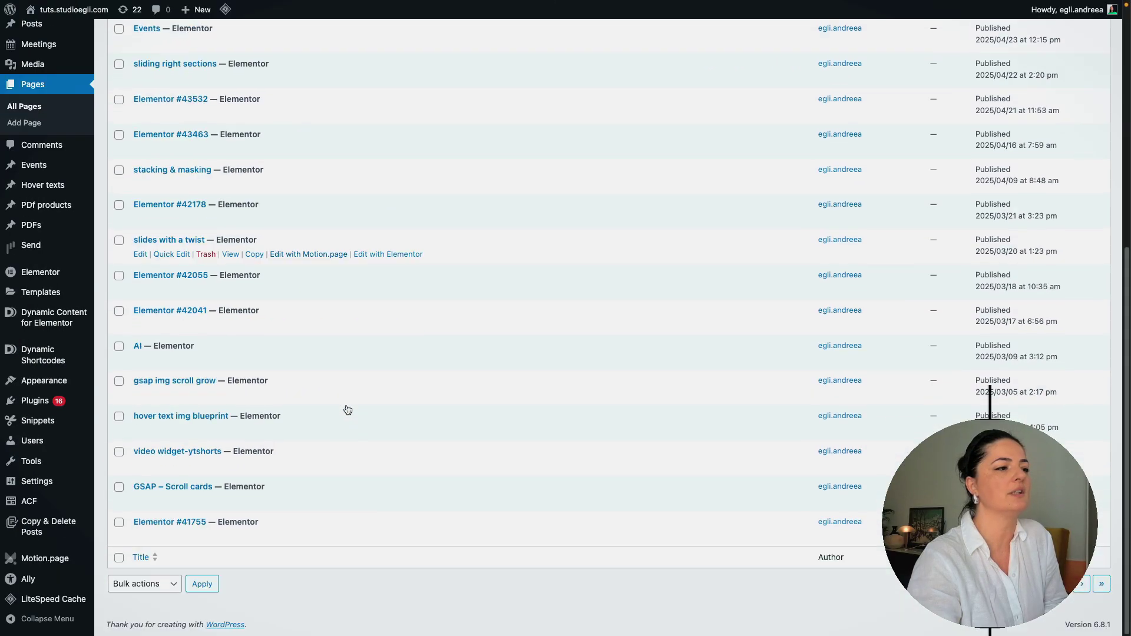
{"action": "left_click", "coordinate": [239, 500]}
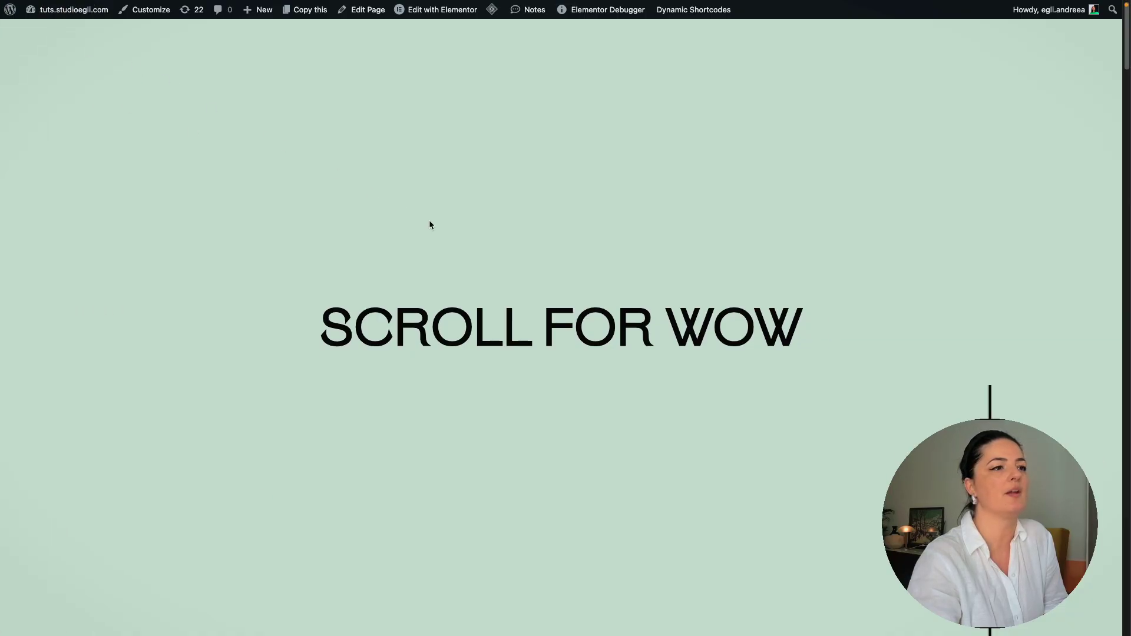
Step: Switch to the Happy New Year hero tab and go back to the WordPress Pages list
{"action": "scroll", "coordinate": [427, 227], "scroll_direction": "down", "scroll_amount": 10}
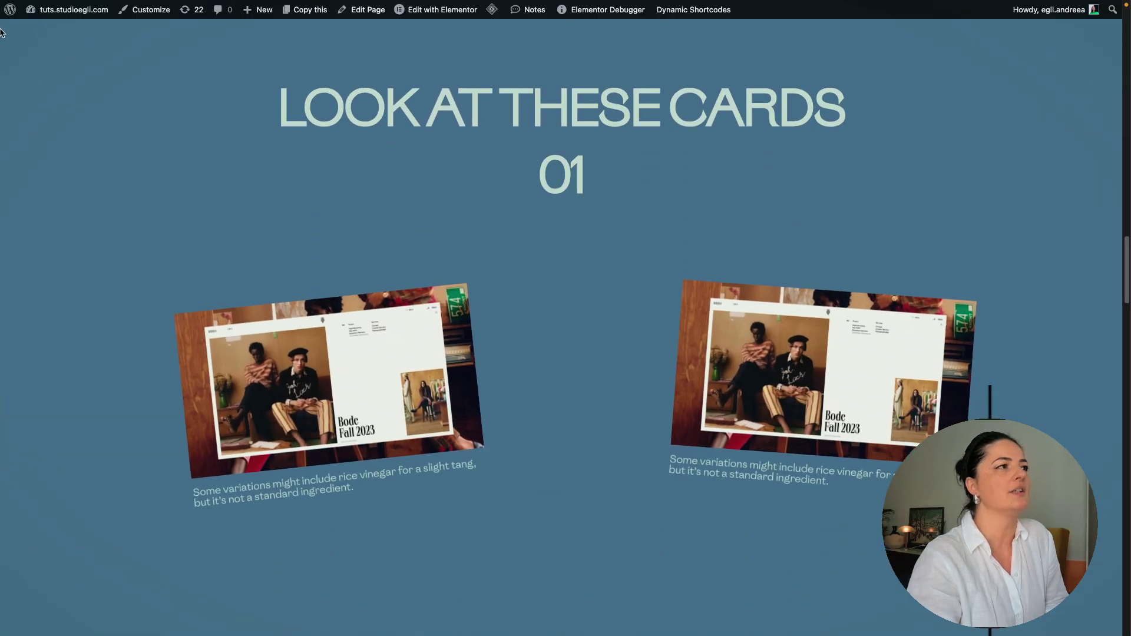
{"action": "mouse_move", "coordinate": [2, 106]}
{"action": "key", "text": "ctrl+Tab"}
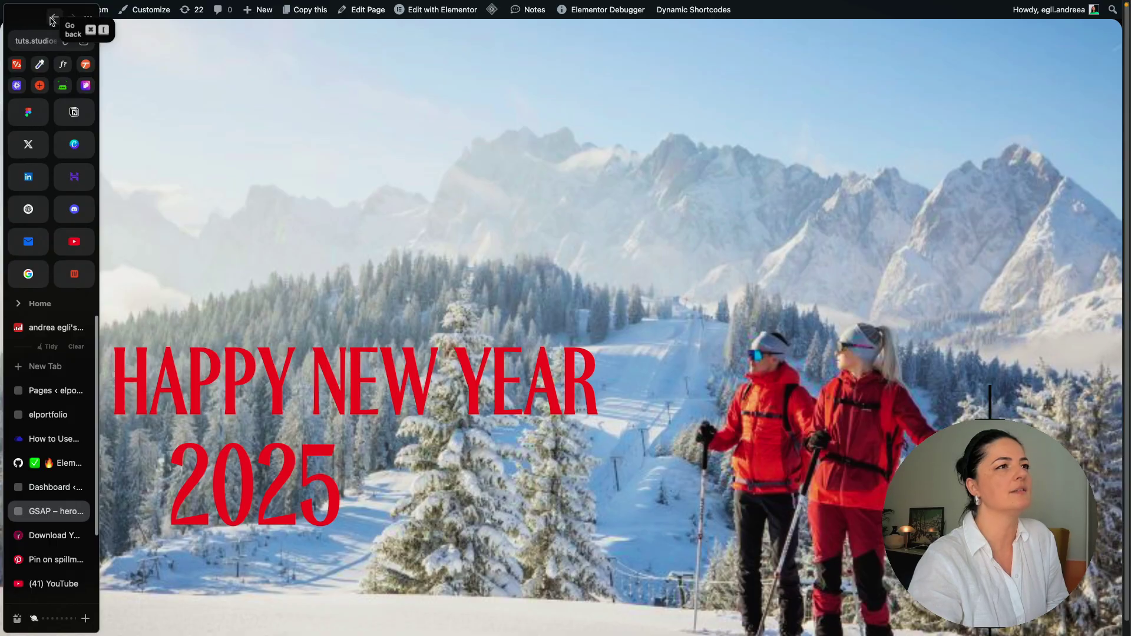
{"action": "left_click", "coordinate": [53, 19]}
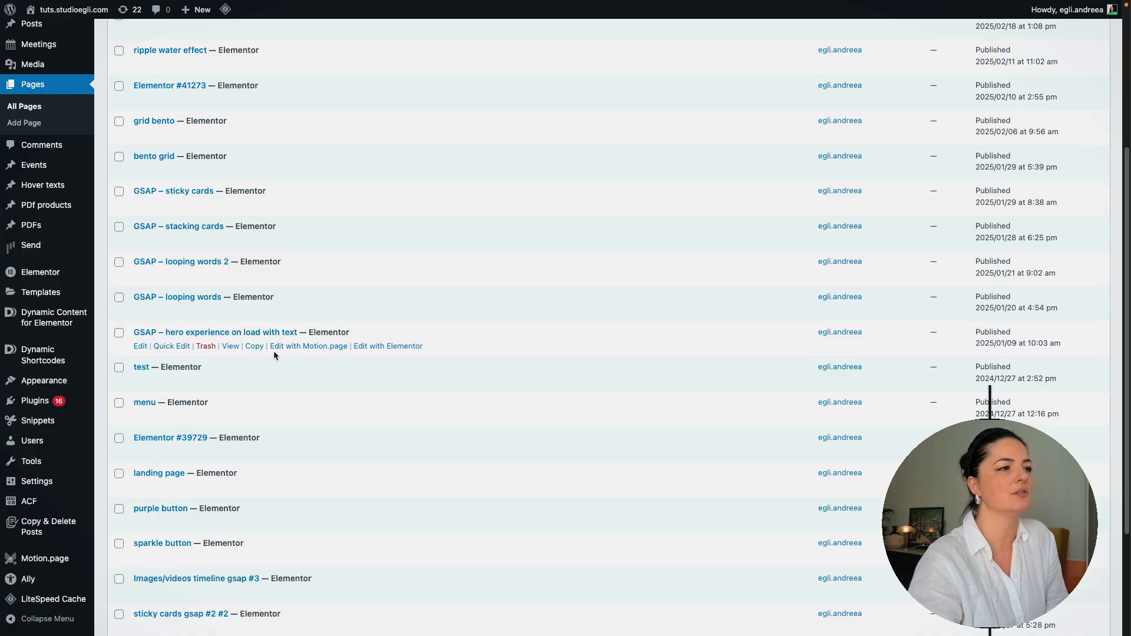
{"action": "mouse_move", "coordinate": [242, 346]}
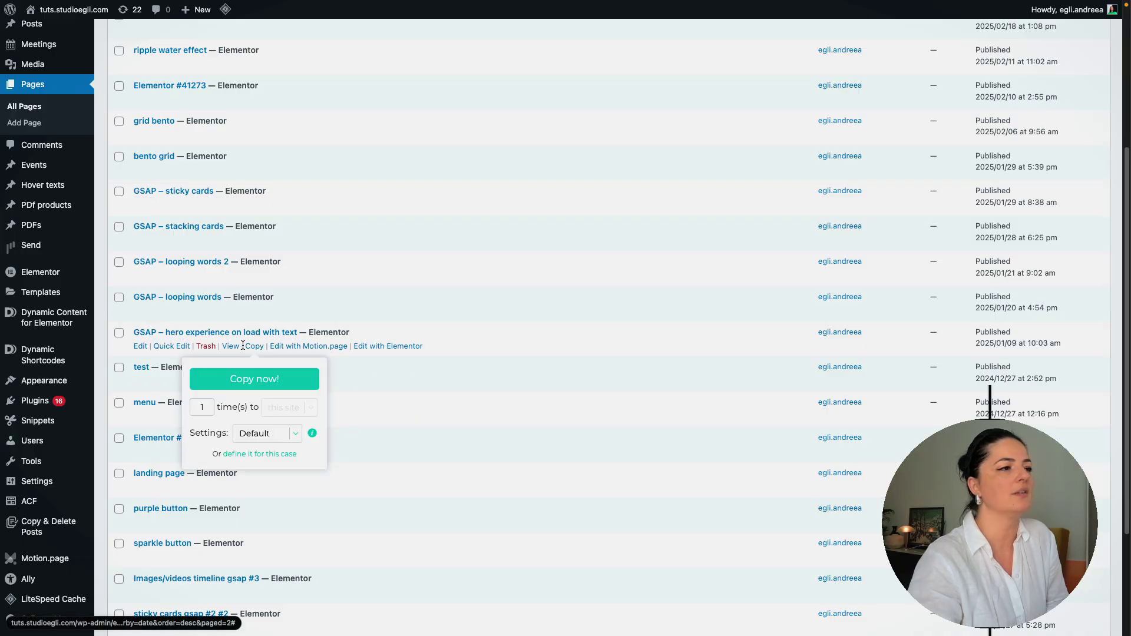
Step: Open the hero experience page in Elementor and save it as cloud template 'hero section three'
{"action": "left_click", "coordinate": [387, 346]}
{"action": "left_click", "coordinate": [1118, 14]}
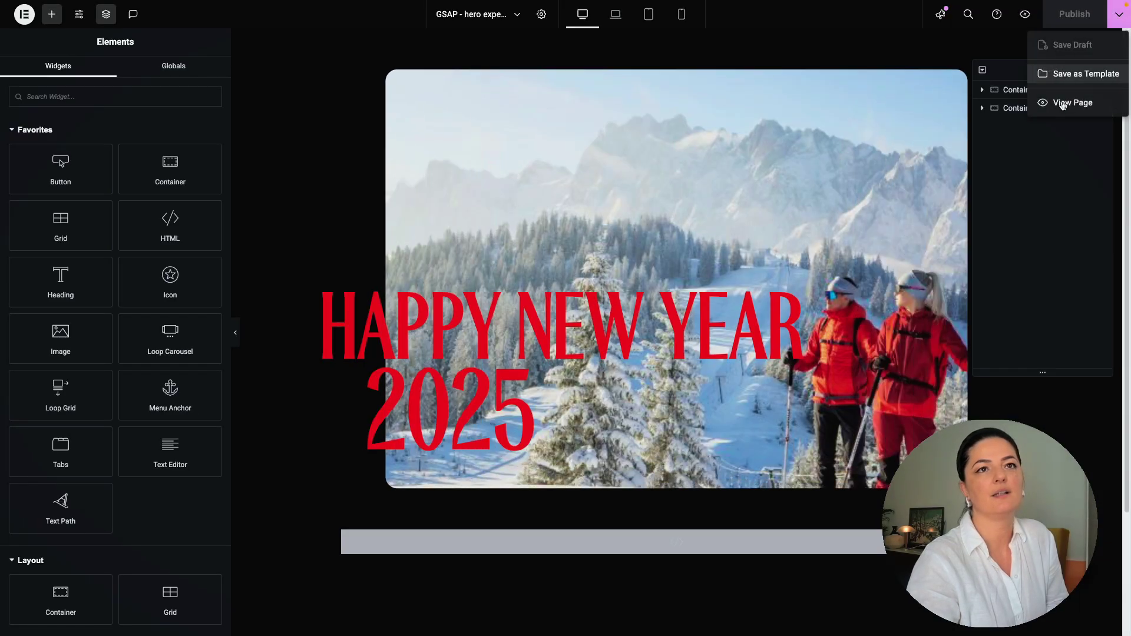
{"action": "left_click", "coordinate": [1067, 85]}
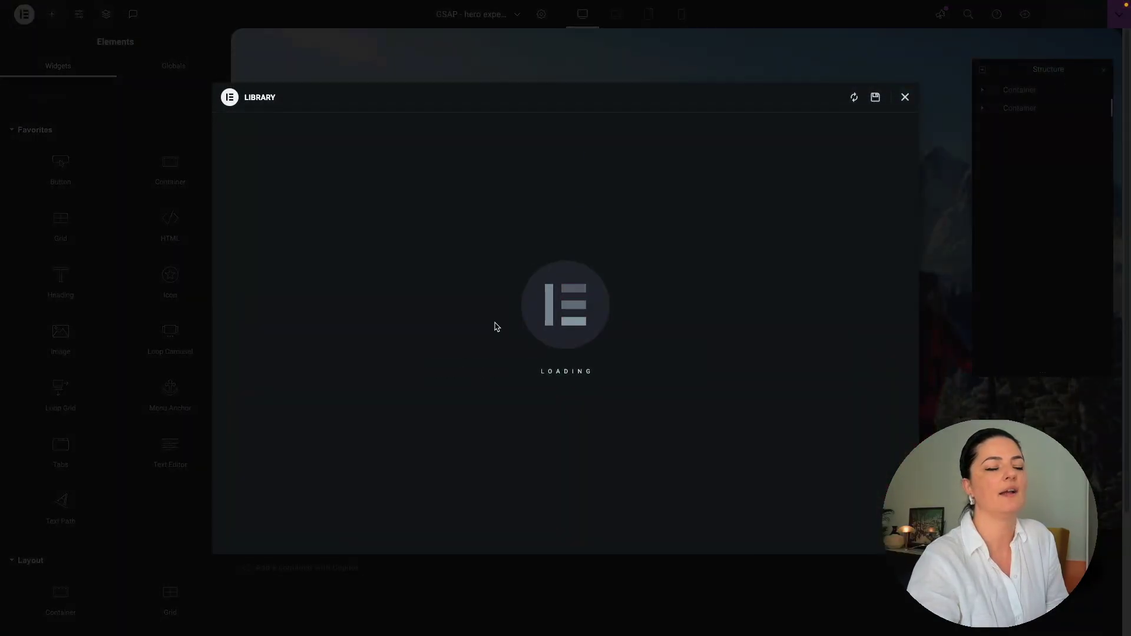
{"action": "type", "text": "hero section three"}
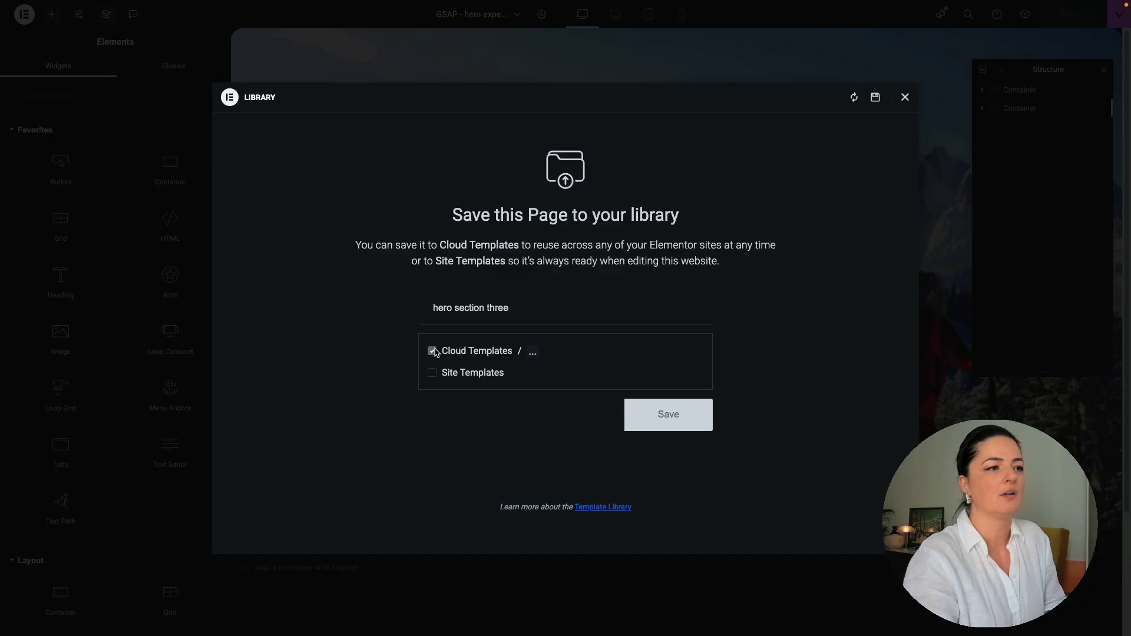
{"action": "left_click", "coordinate": [653, 425]}
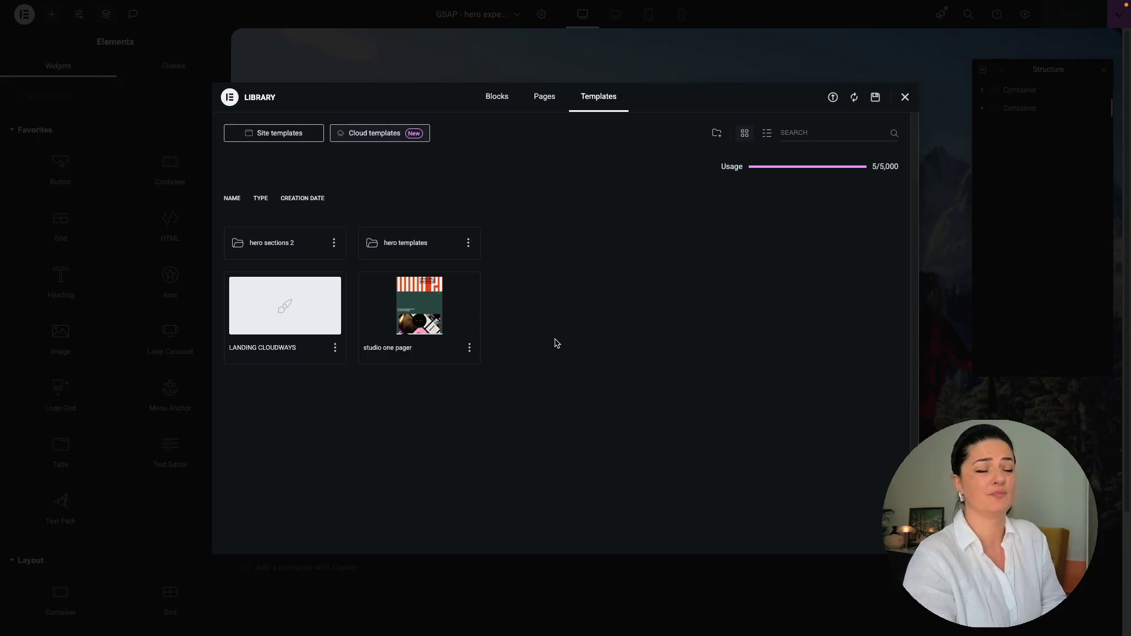
Step: Check the new template inside the 'hero sections 2' folder, then close the Library
{"action": "left_click", "coordinate": [272, 247]}
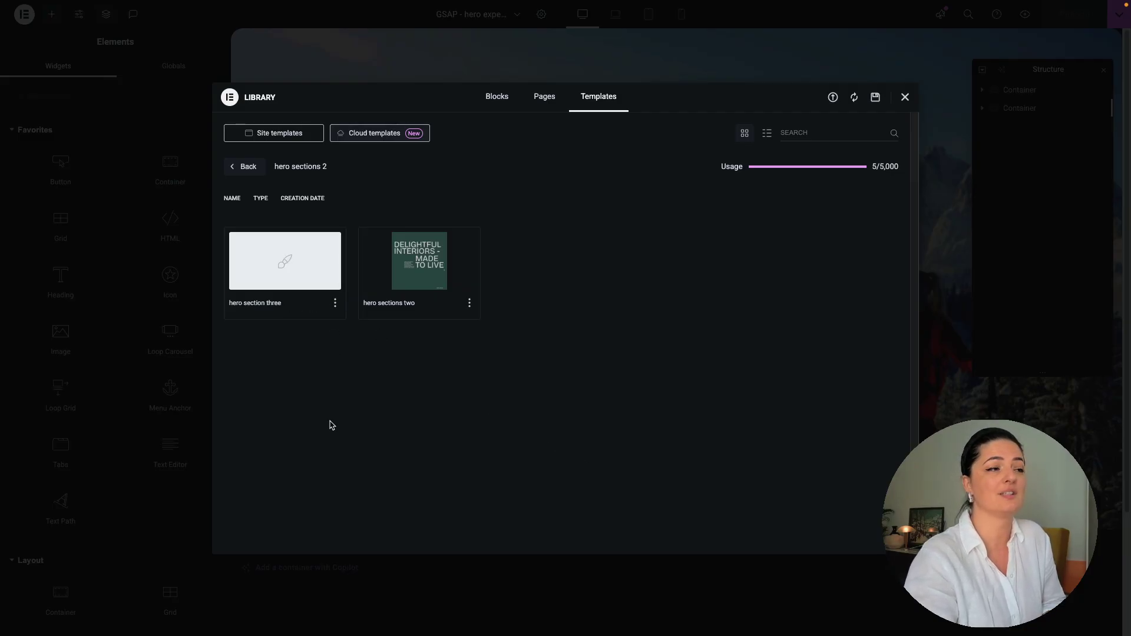
{"action": "mouse_move", "coordinate": [272, 276]}
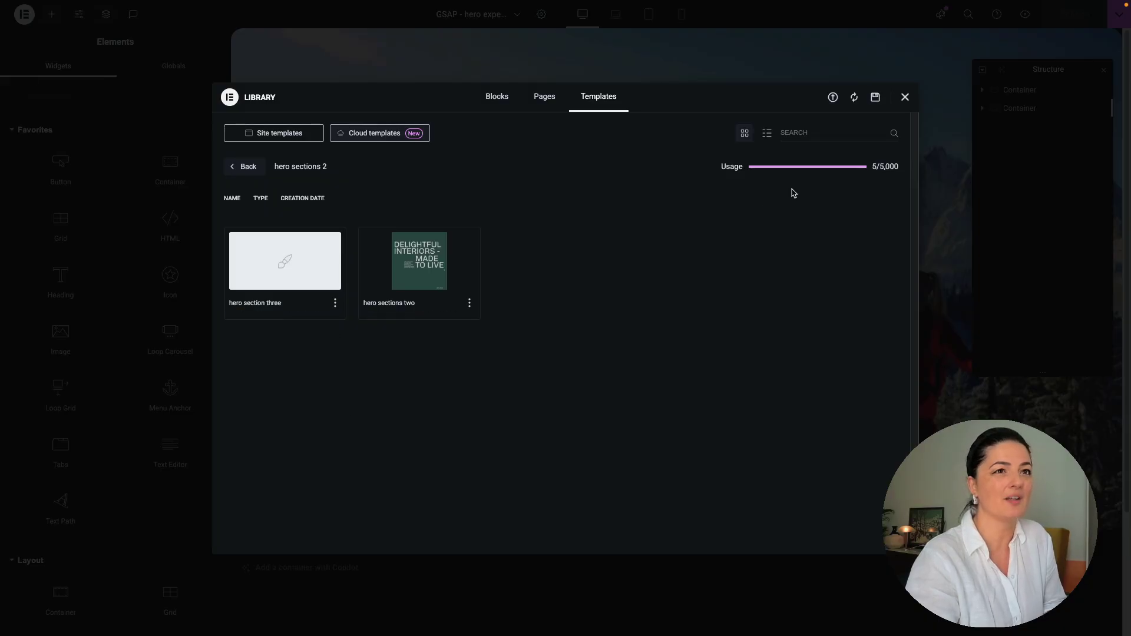
{"action": "left_click", "coordinate": [905, 99]}
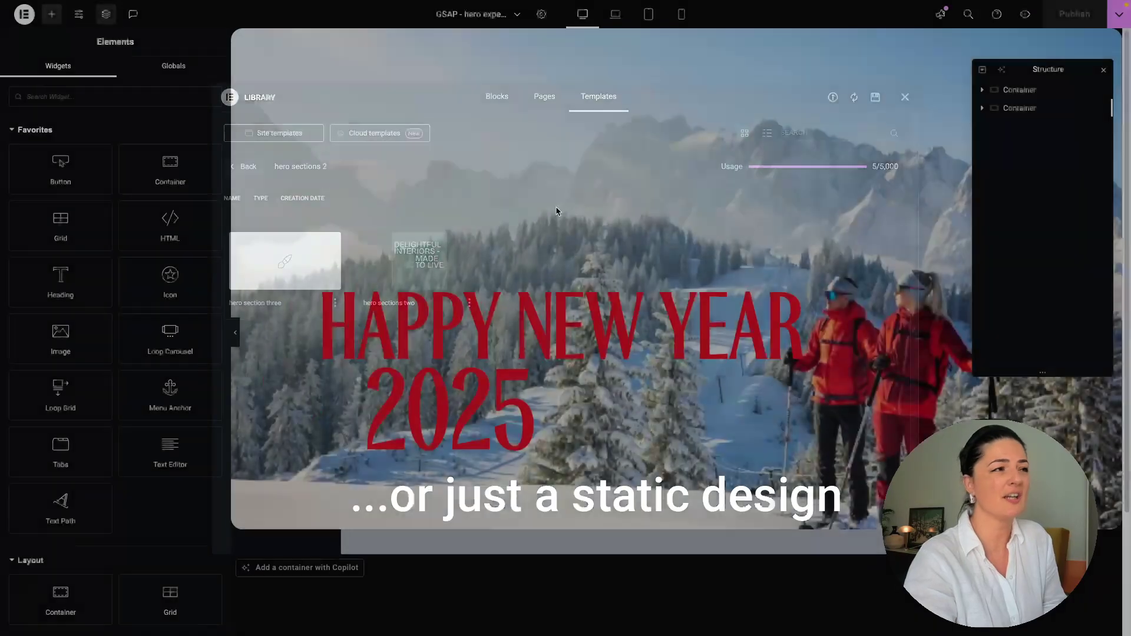
Step: From the Pages list, open the bento grid page in the Elementor editor
{"action": "left_click", "coordinate": [55, 17]}
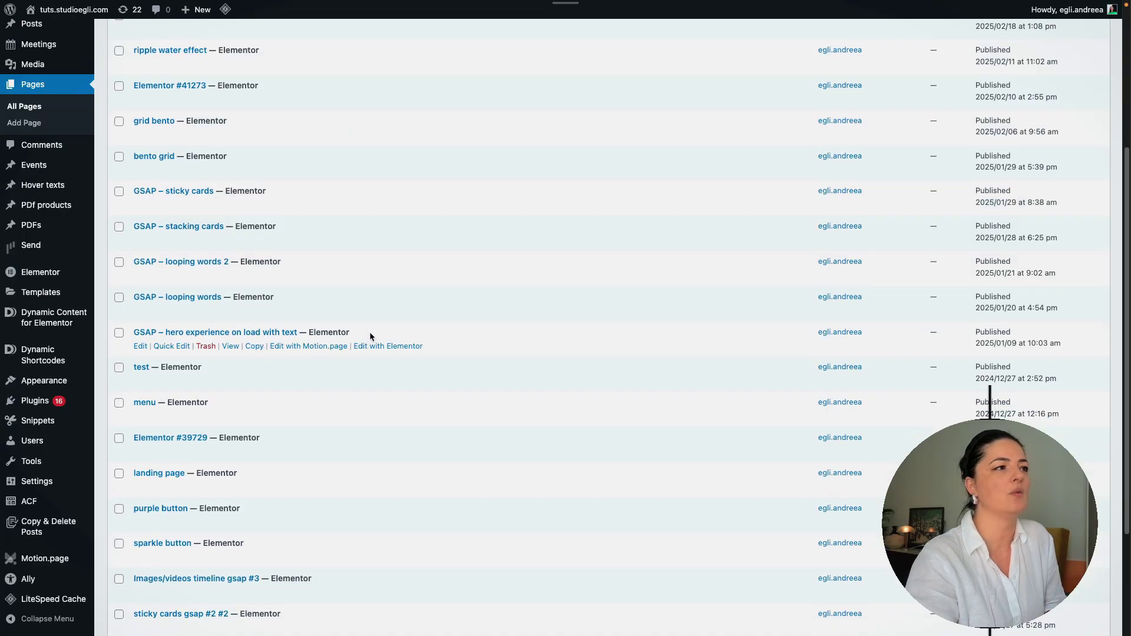
{"action": "scroll", "coordinate": [369, 331], "scroll_direction": "up", "scroll_amount": 1}
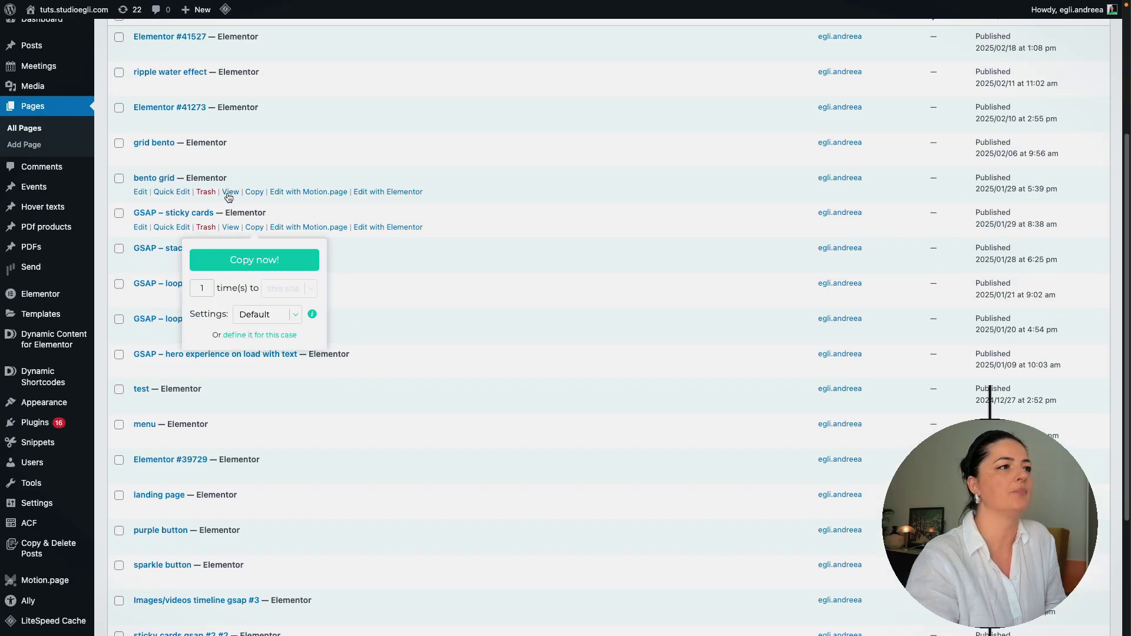
{"action": "left_click", "coordinate": [229, 192]}
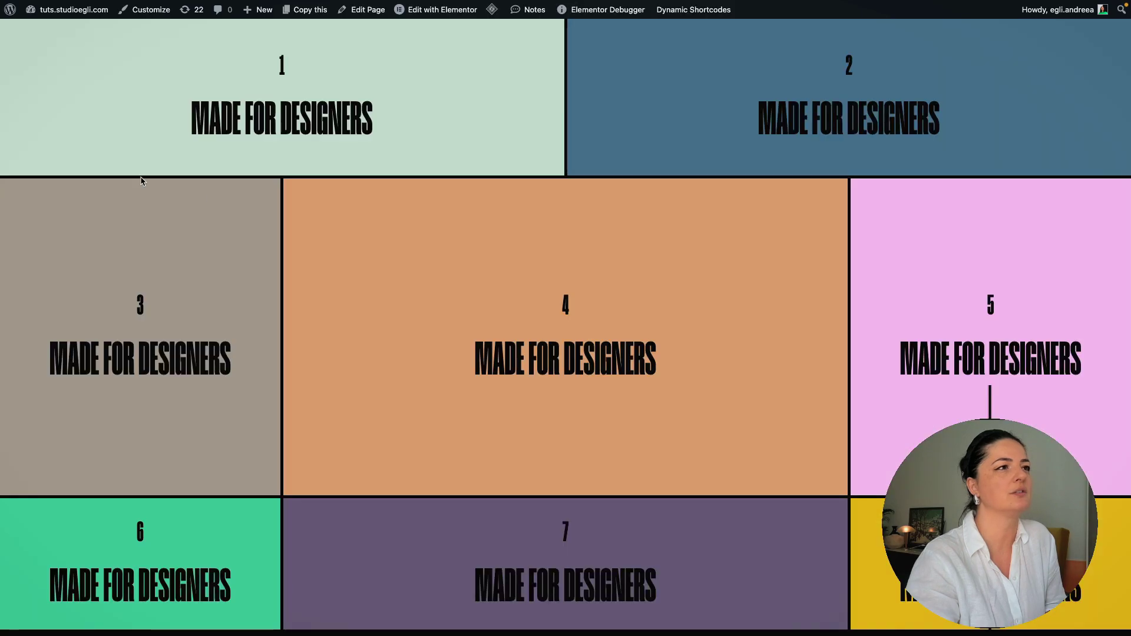
{"action": "mouse_move", "coordinate": [2, 99]}
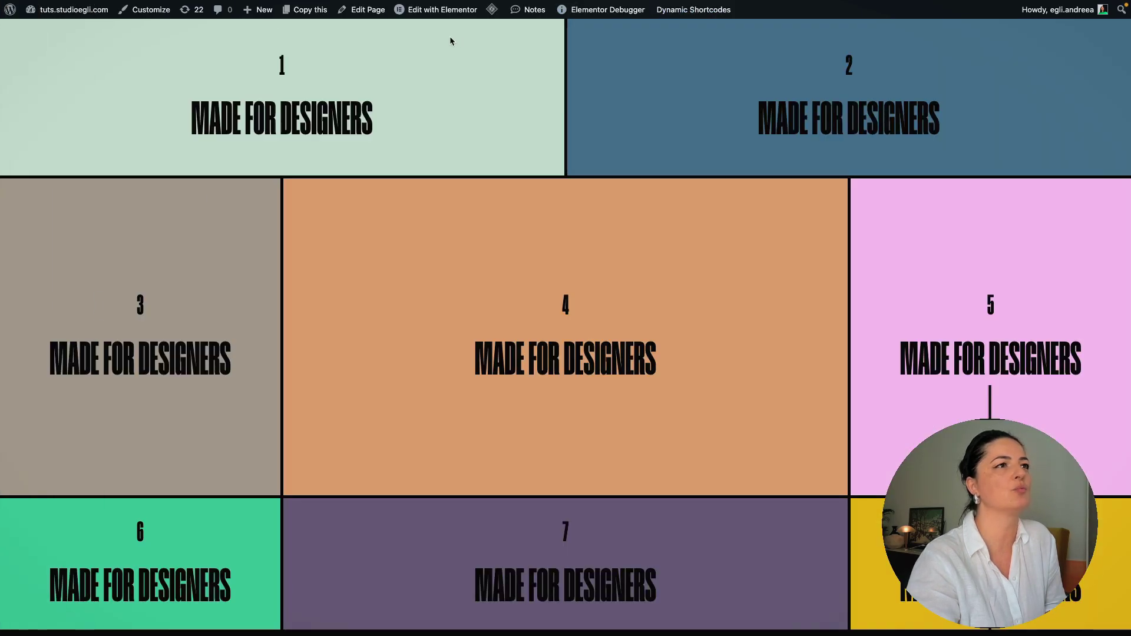
{"action": "left_click", "coordinate": [441, 11]}
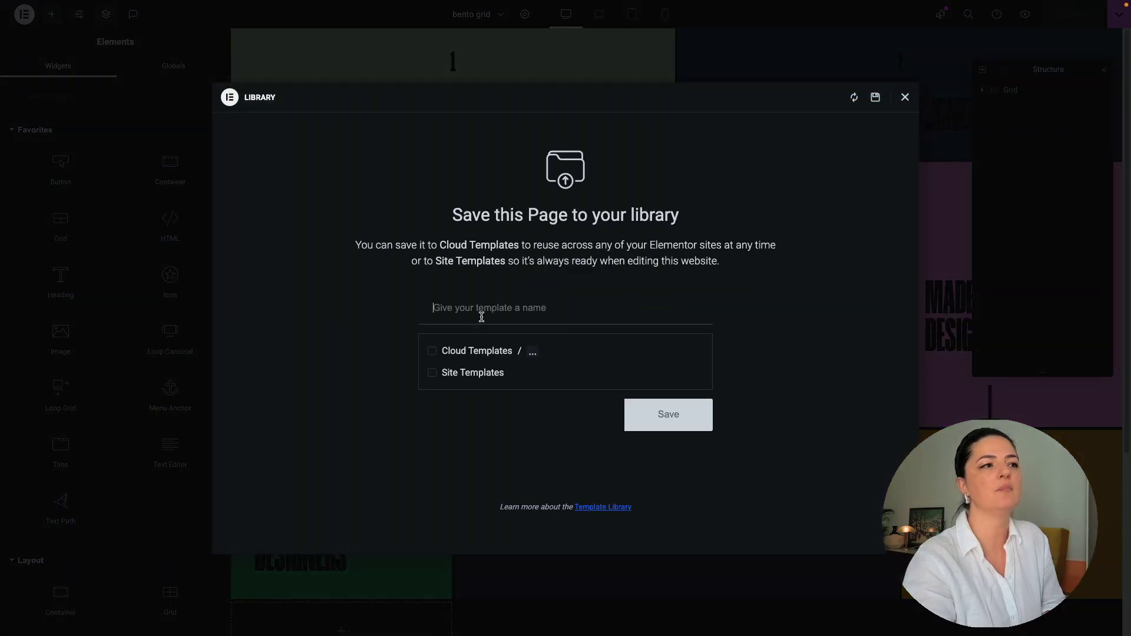
Step: Save the page as cloud template 'her section four' in the hero sections 2 folder
{"action": "left_click", "coordinate": [481, 317]}
{"action": "type", "text": "her section "}
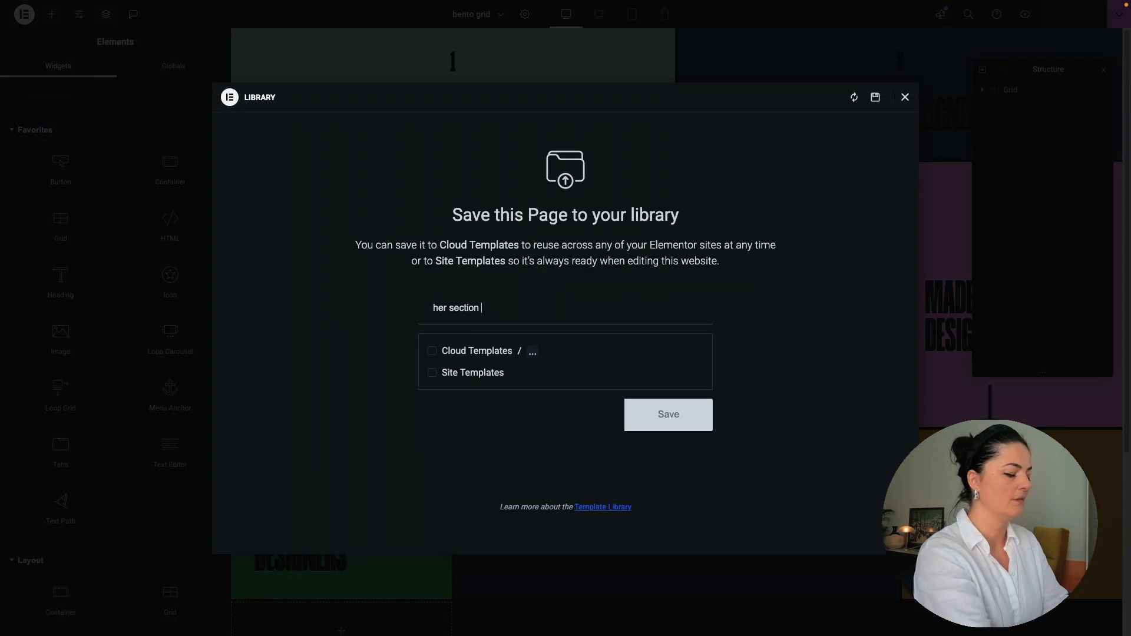
{"action": "type", "text": "four"}
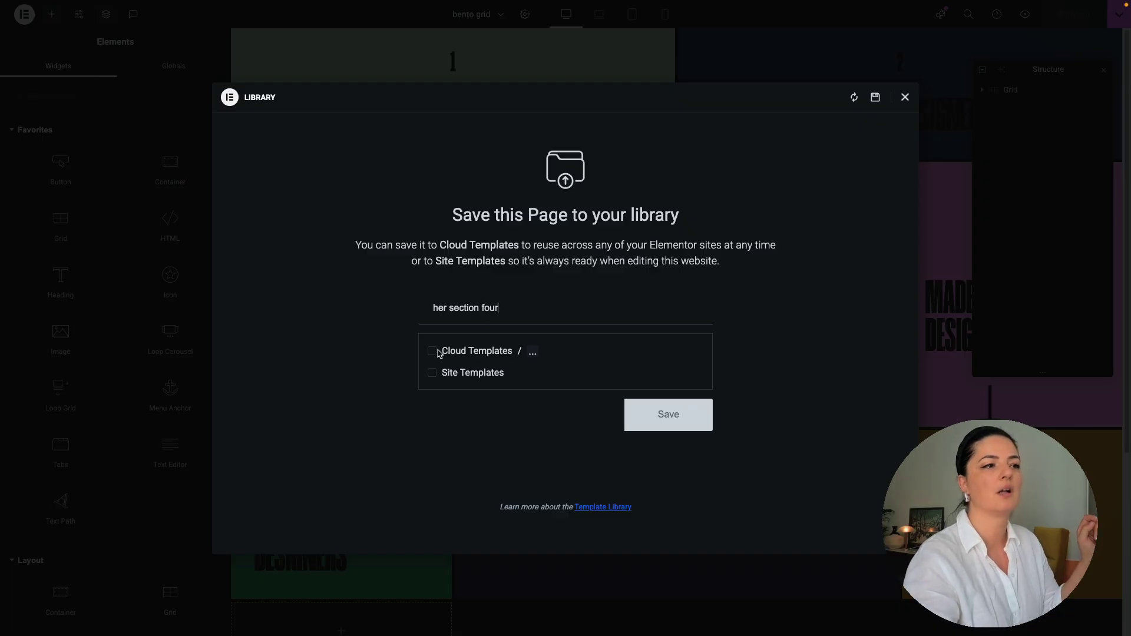
{"action": "left_click", "coordinate": [432, 351]}
{"action": "left_click", "coordinate": [534, 353]}
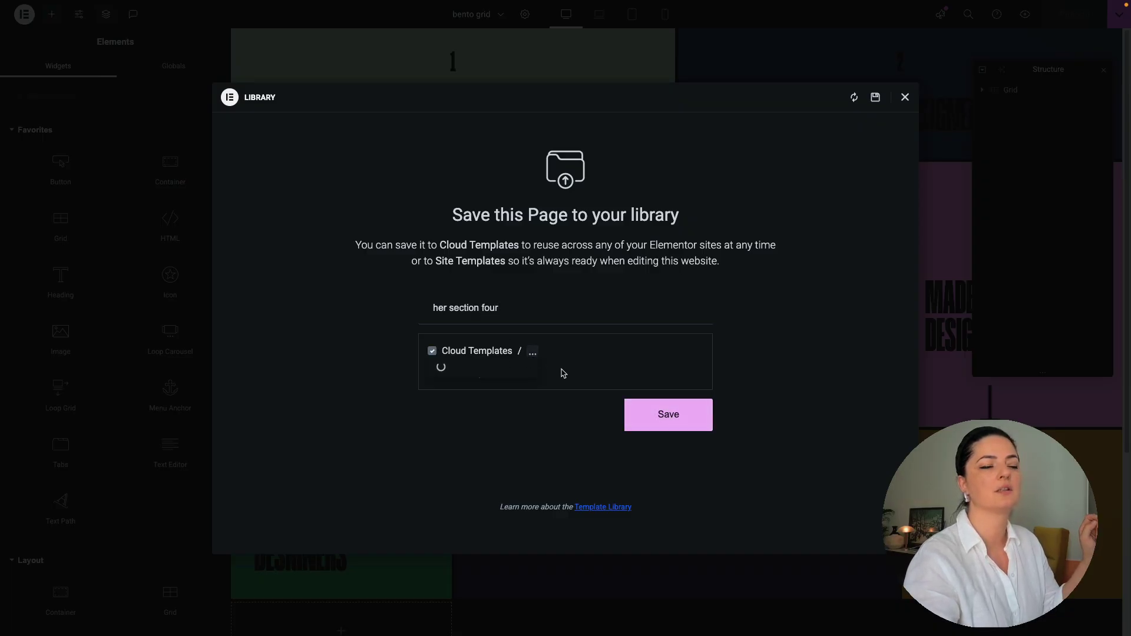
{"action": "left_click", "coordinate": [510, 368]}
{"action": "left_click", "coordinate": [649, 417]}
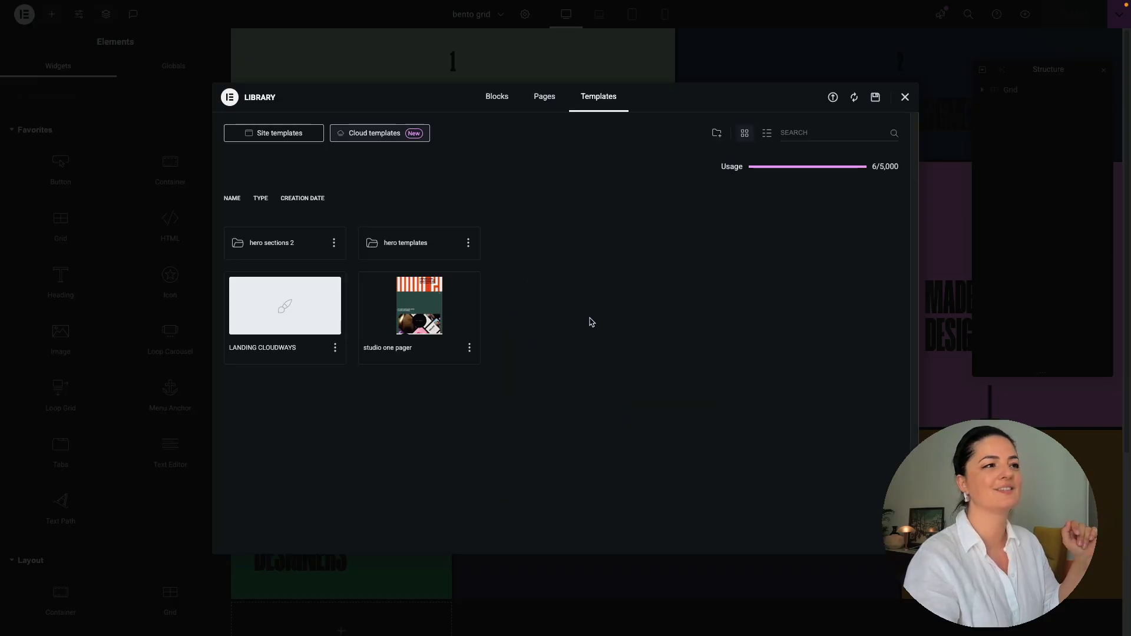
Step: Check that 'her section four' appears in the hero sections 2 folder, then close the library
{"action": "left_click", "coordinate": [279, 250]}
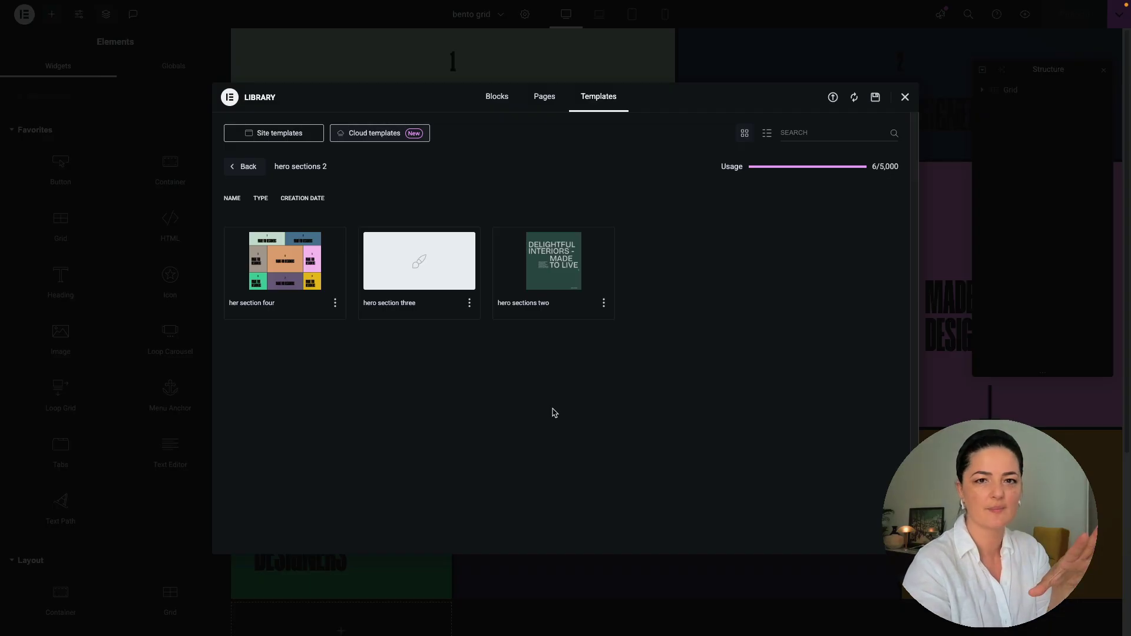
{"action": "left_click", "coordinate": [904, 97]}
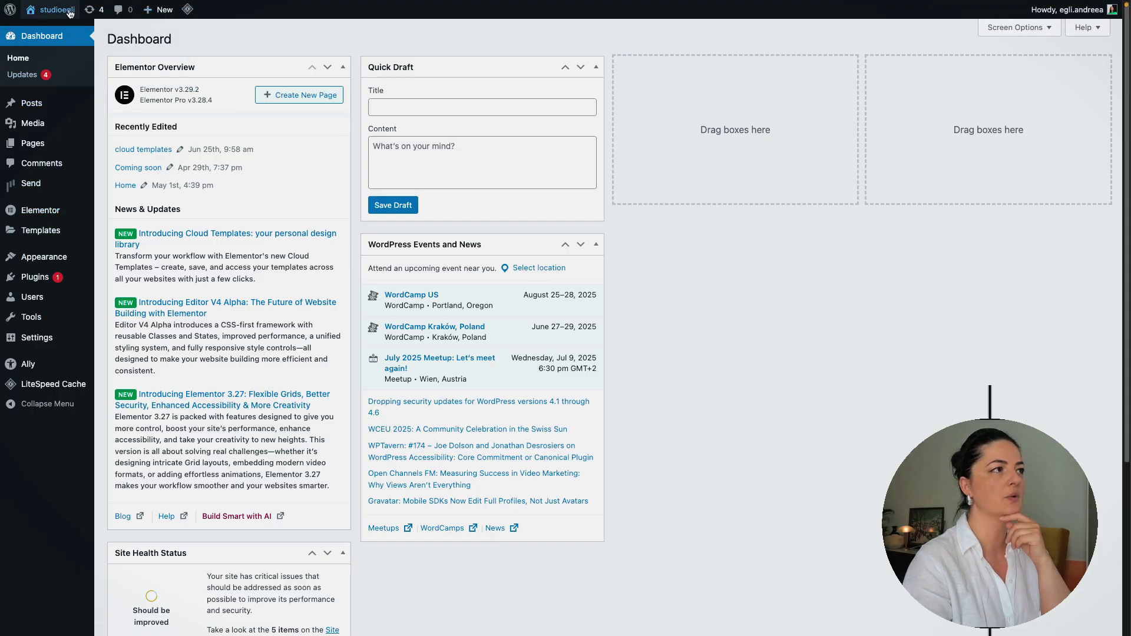
Step: Open the cloud templates page from Recently Edited and show its saved templates library
{"action": "mouse_move", "coordinate": [63, 14]}
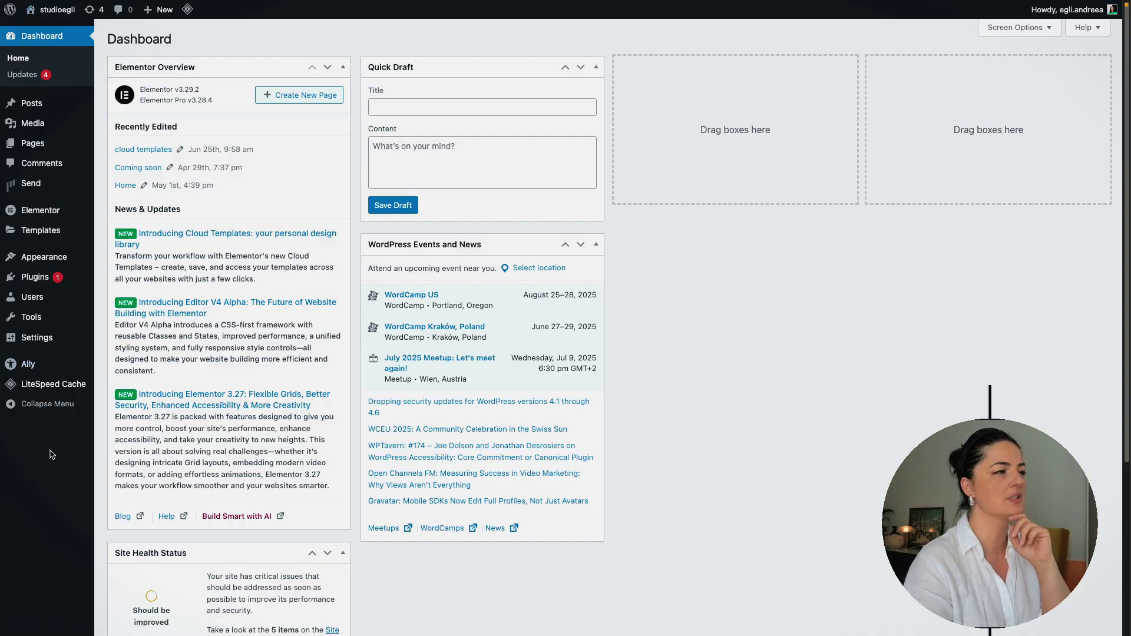
{"action": "left_click", "coordinate": [147, 152]}
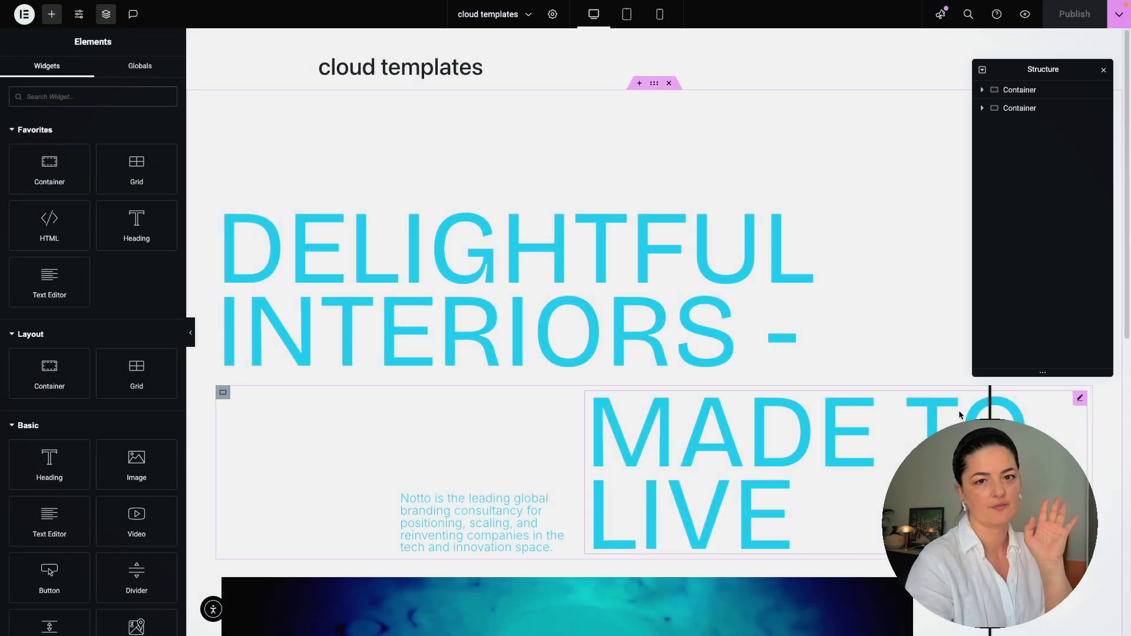
{"action": "scroll", "coordinate": [722, 384], "scroll_direction": "down", "scroll_amount": 10}
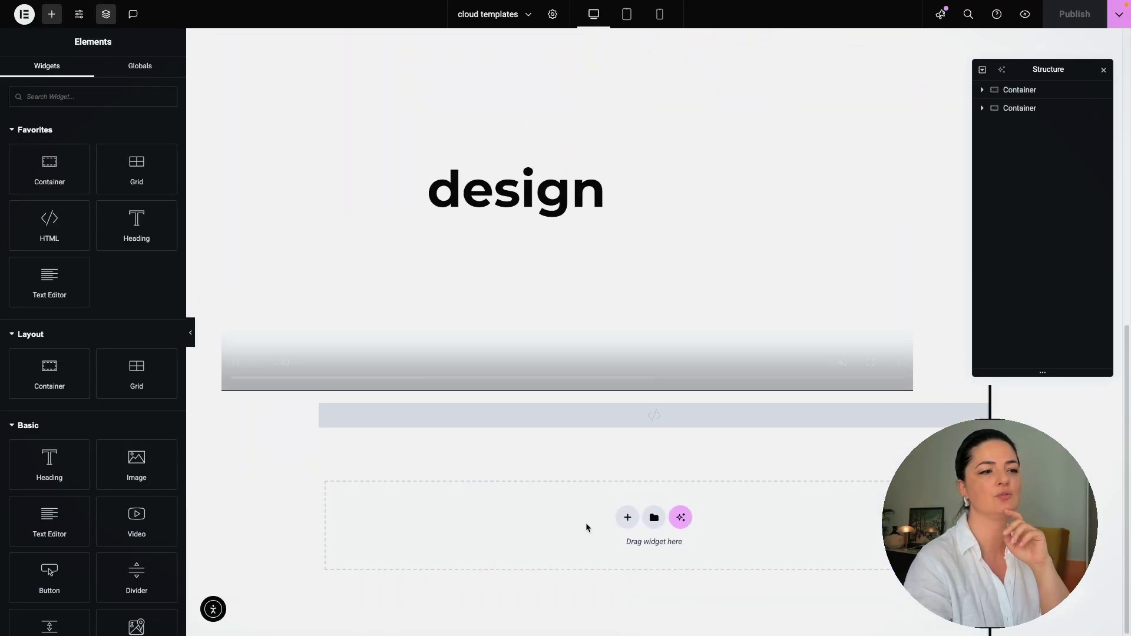
{"action": "left_click", "coordinate": [654, 519]}
{"action": "left_click", "coordinate": [605, 98]}
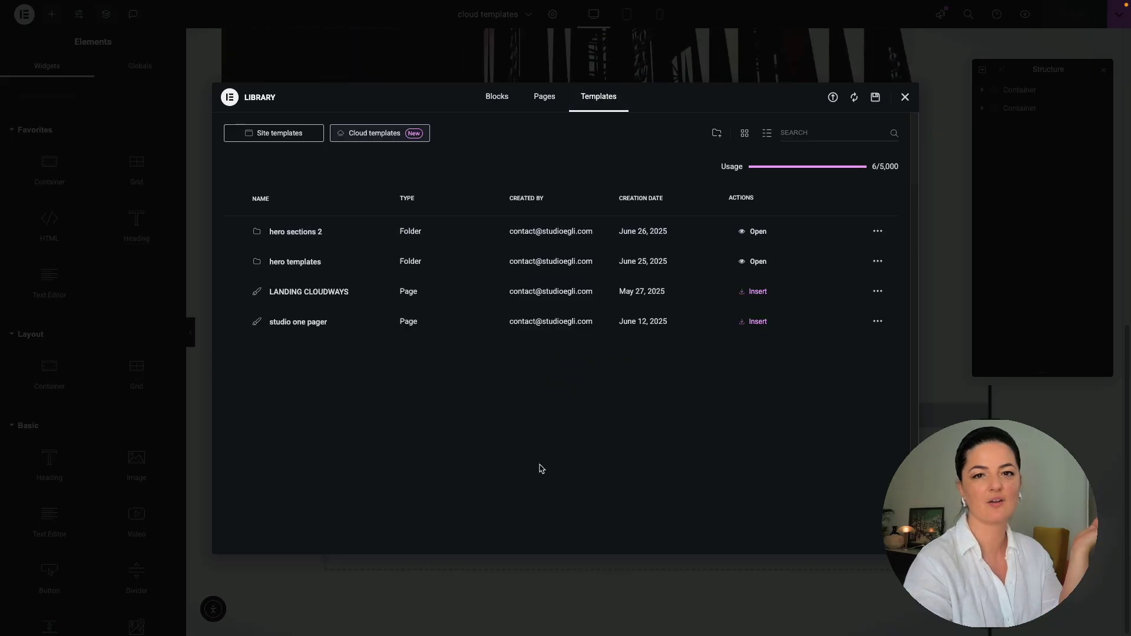
Step: Insert 'her section four' from hero sections 2 and apply its page settings
{"action": "left_click", "coordinate": [317, 232]}
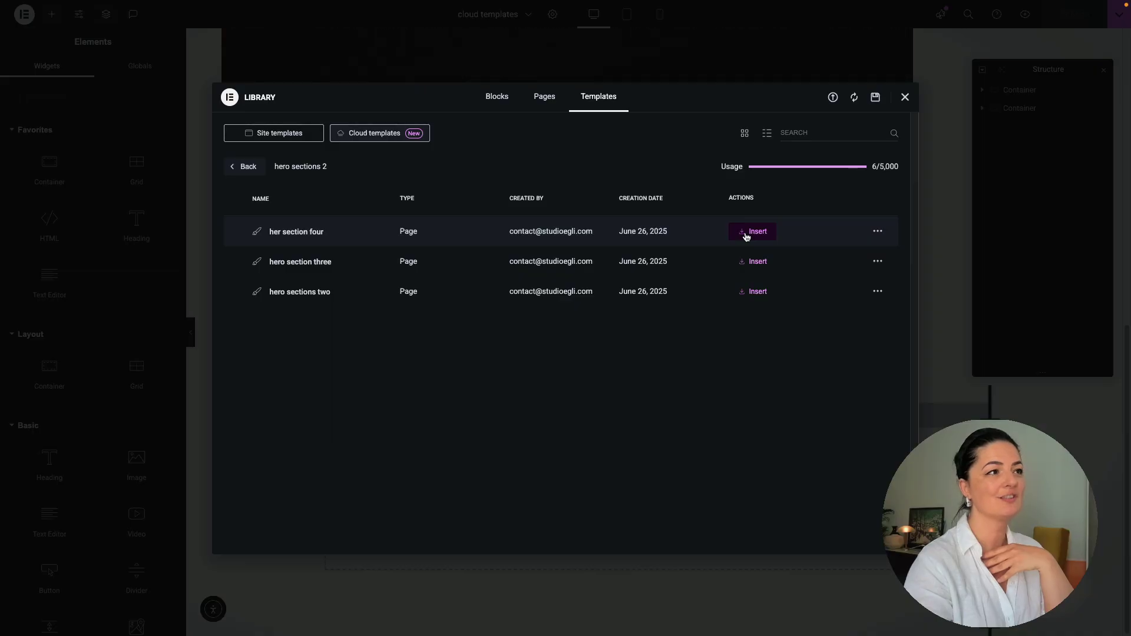
{"action": "left_click", "coordinate": [746, 236]}
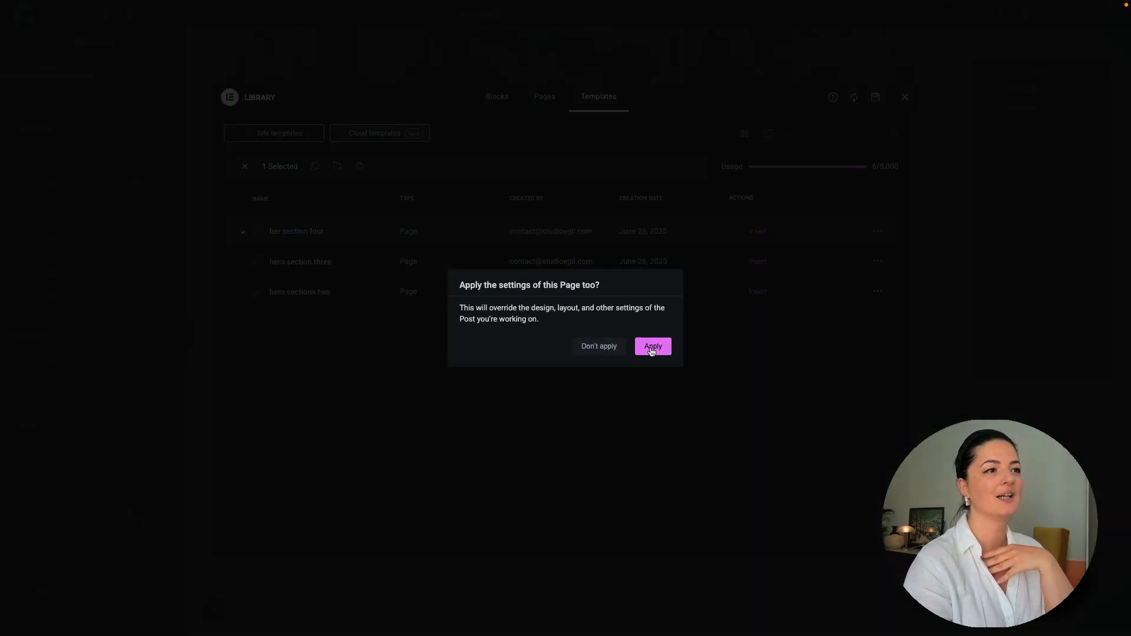
{"action": "left_click", "coordinate": [652, 347]}
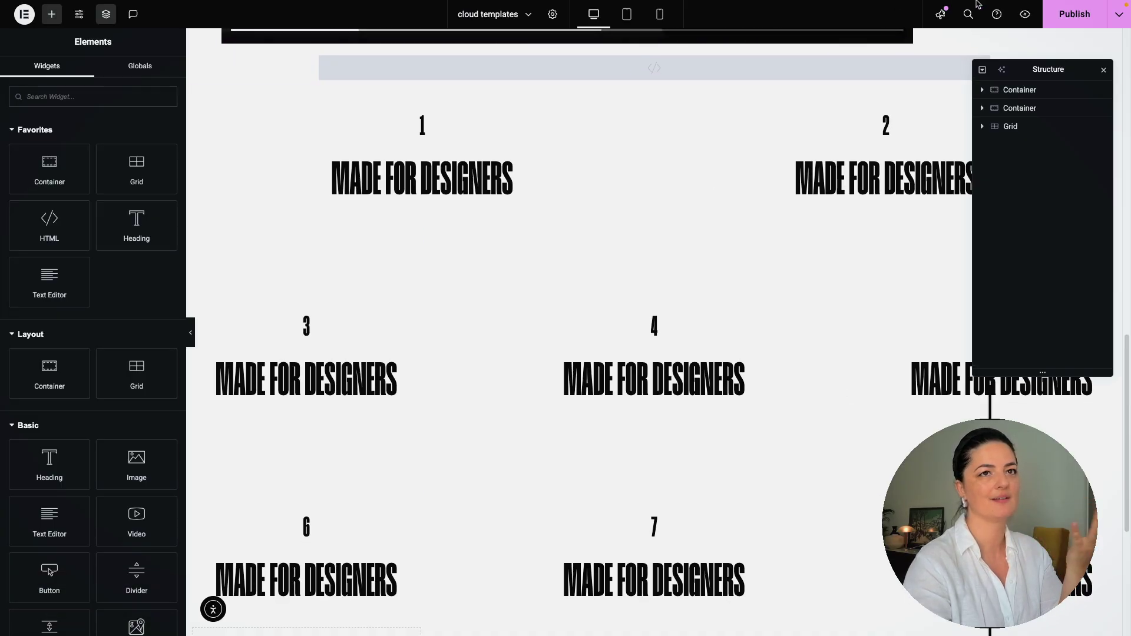
Step: Publish the page and preview it at tablet and mobile widths
{"action": "left_click", "coordinate": [1075, 24]}
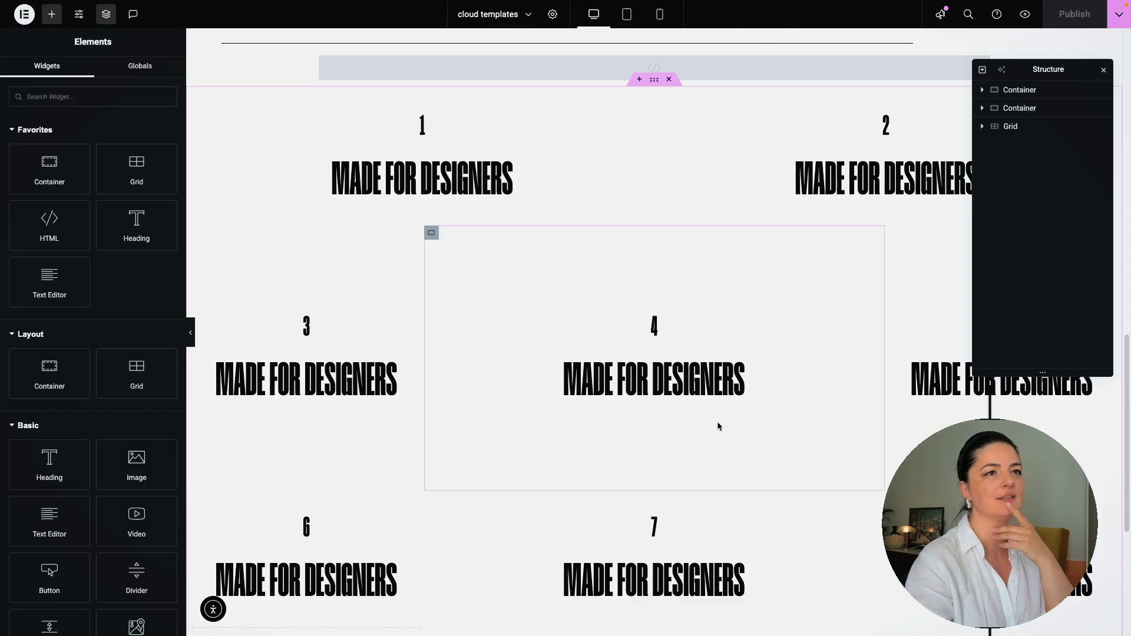
{"action": "left_click", "coordinate": [626, 15]}
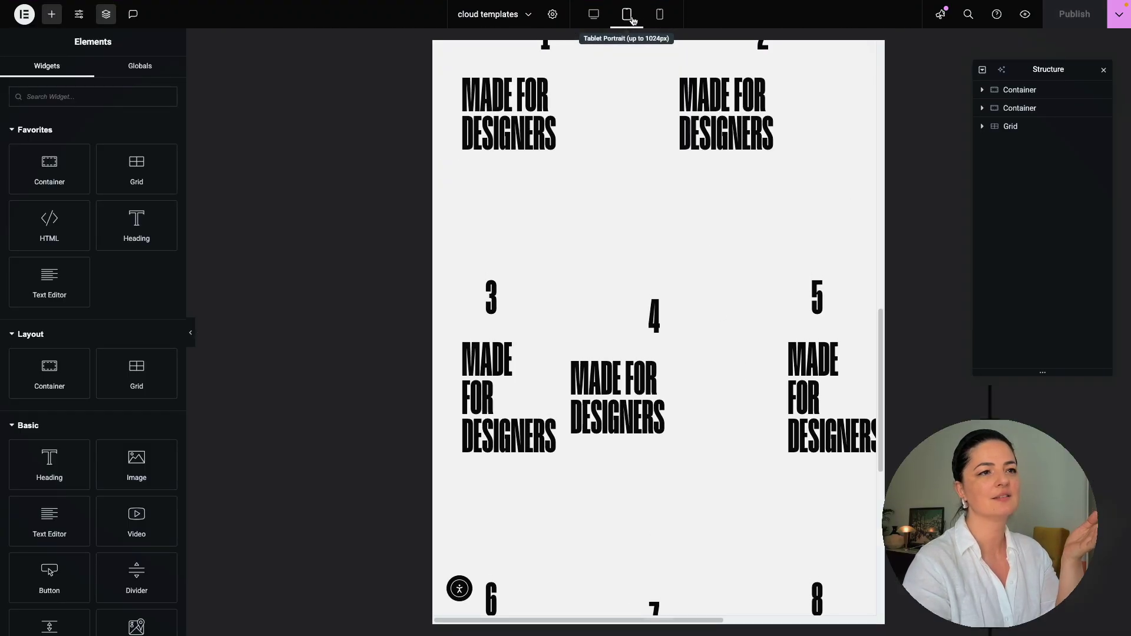
{"action": "left_click", "coordinate": [660, 17]}
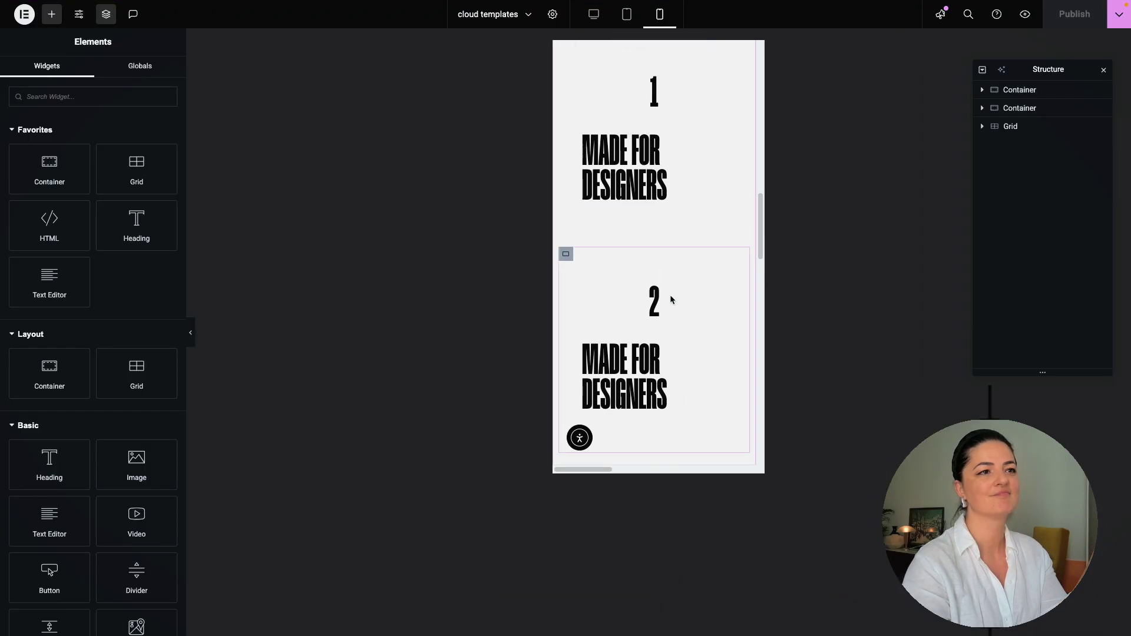
{"action": "scroll", "coordinate": [661, 298], "scroll_direction": "down", "scroll_amount": 1}
Step: Return to desktop view and paste the copied video and code sections below the grid
{"action": "left_click", "coordinate": [626, 16]}
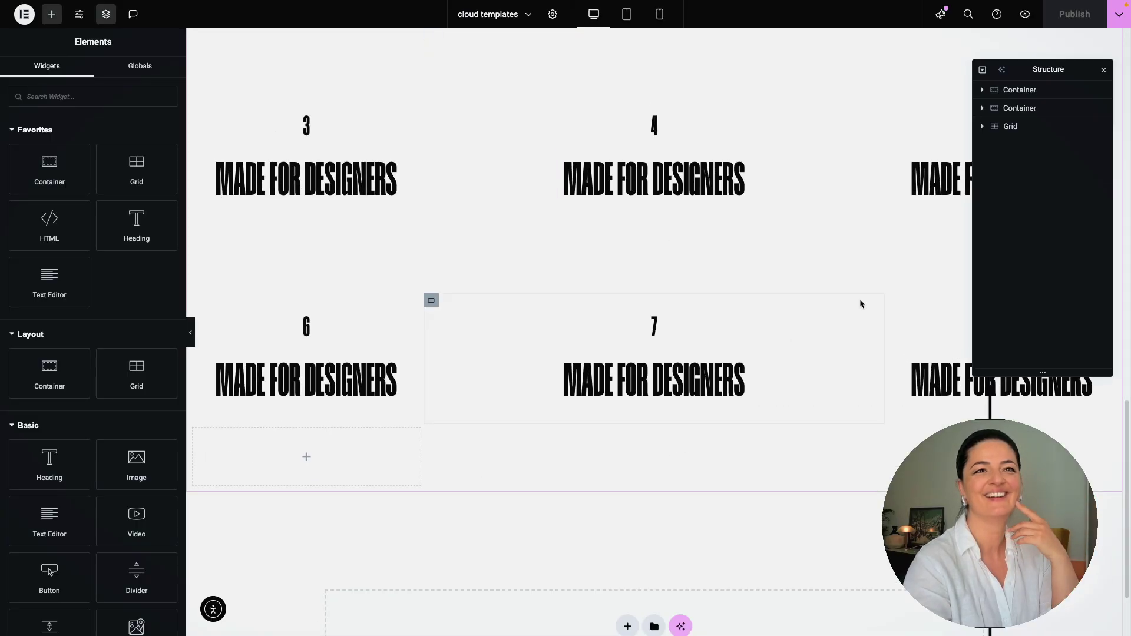
{"action": "scroll", "coordinate": [681, 625], "scroll_direction": "down", "scroll_amount": 3}
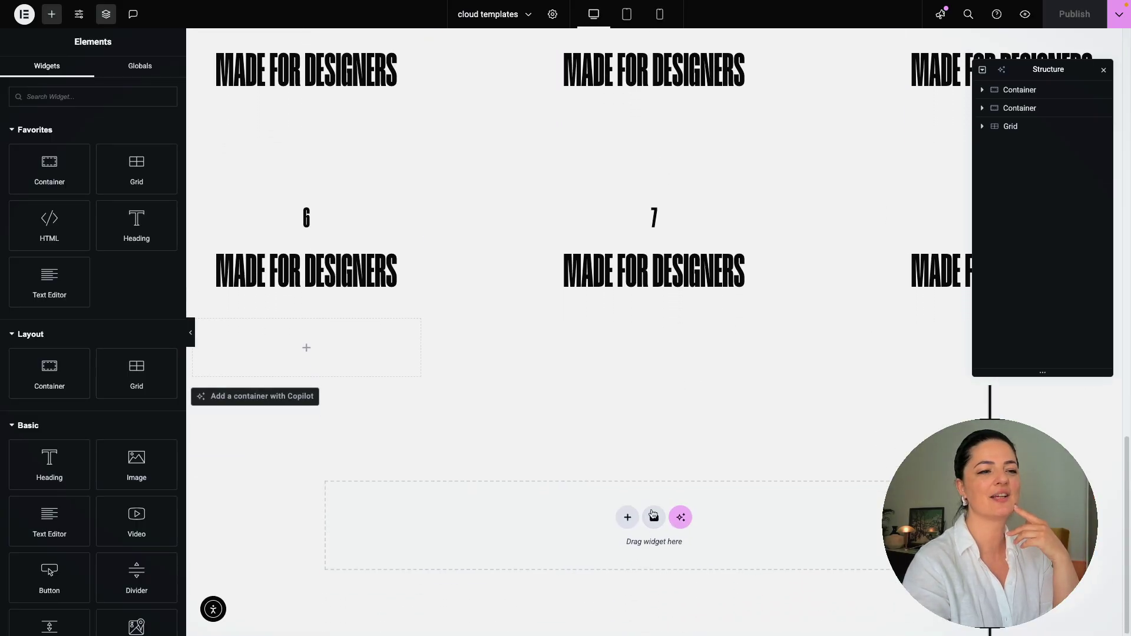
{"action": "key", "text": "ctrl+v"}
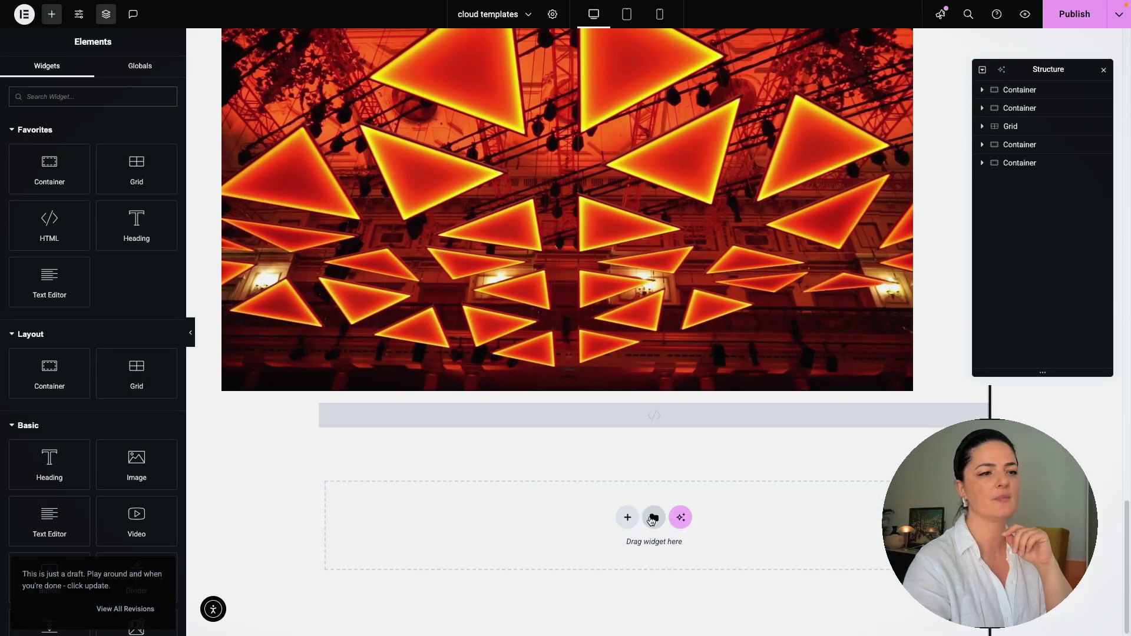
Step: Insert the hero section three template from hero sections 2 below the last section
{"action": "left_click", "coordinate": [654, 517]}
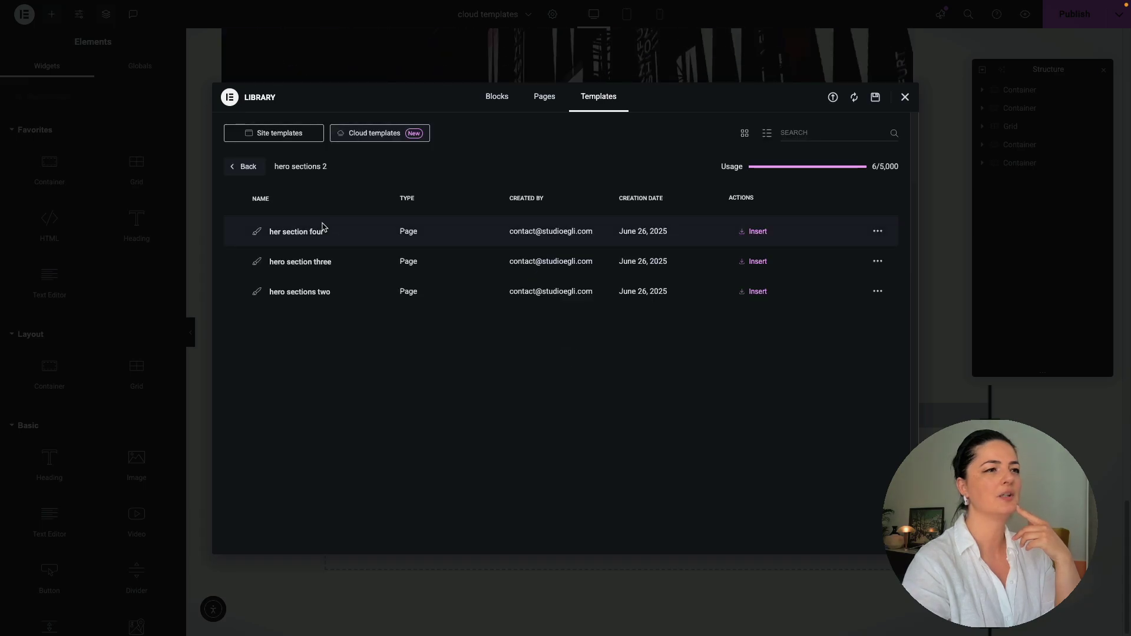
{"action": "left_click", "coordinate": [242, 291]}
{"action": "left_click", "coordinate": [744, 133]}
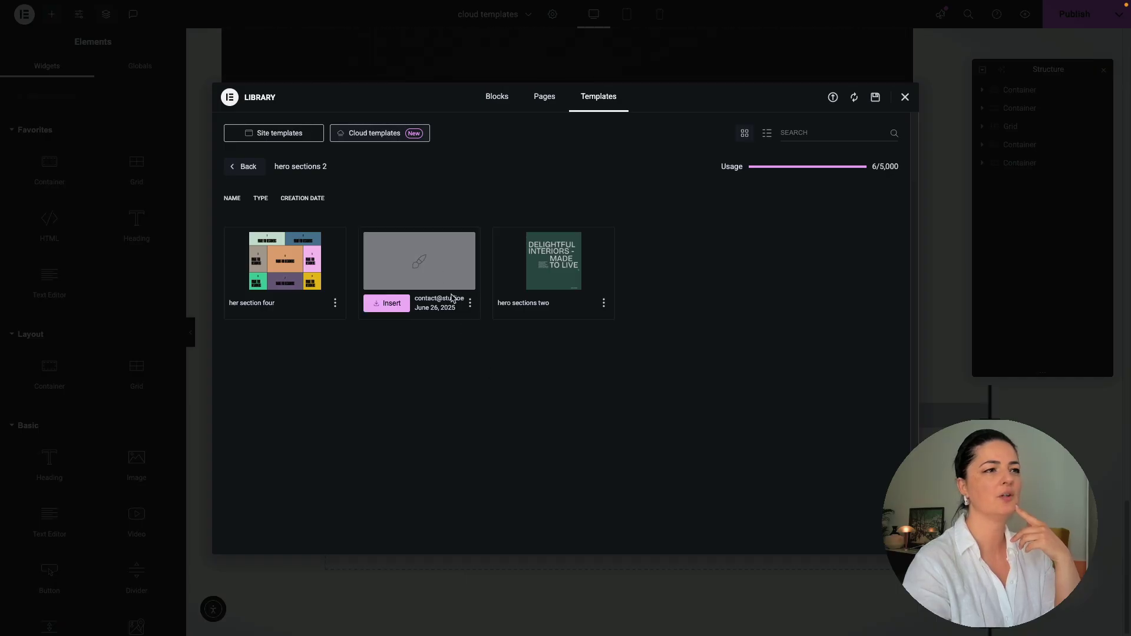
{"action": "mouse_move", "coordinate": [405, 260]}
{"action": "left_click", "coordinate": [386, 303]}
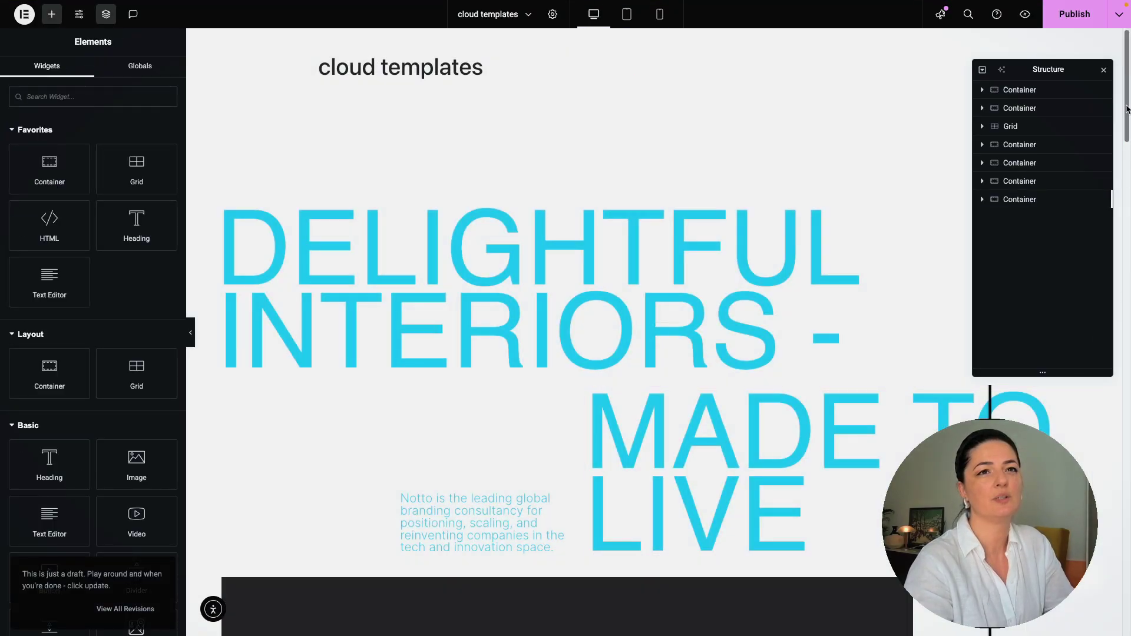
{"action": "left_click_drag", "start_coordinate": [1127, 111], "coordinate": [1128, 513]}
{"action": "scroll", "coordinate": [689, 365], "scroll_direction": "down", "scroll_amount": 5}
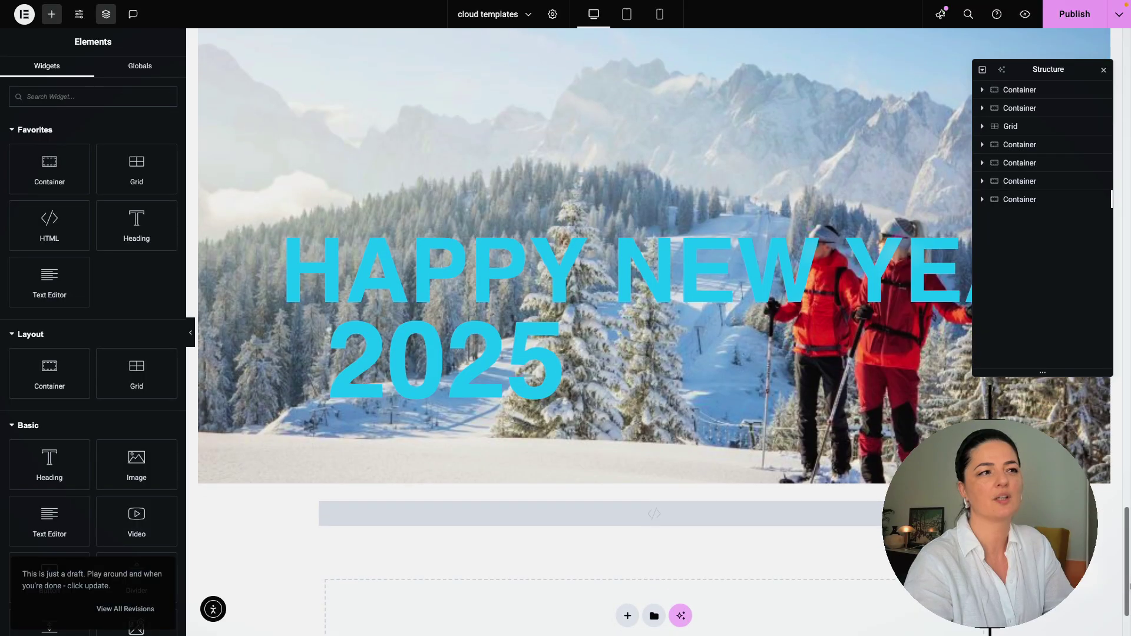
Step: Publish the cloud templates page including the Happy New Year 2025 section
{"action": "left_click", "coordinate": [1056, 20]}
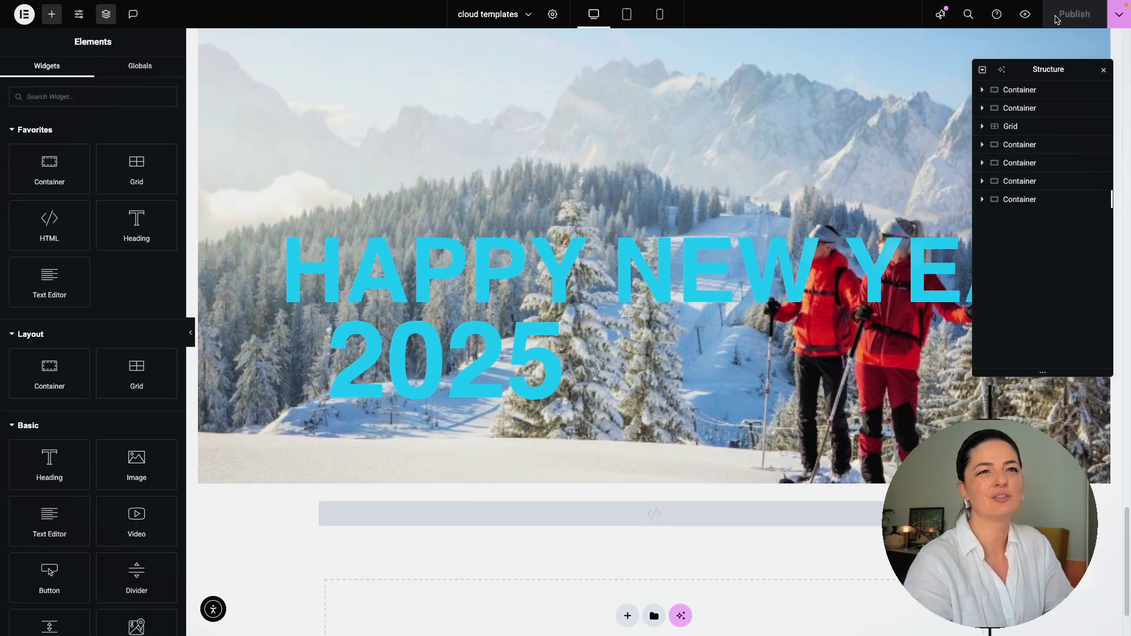